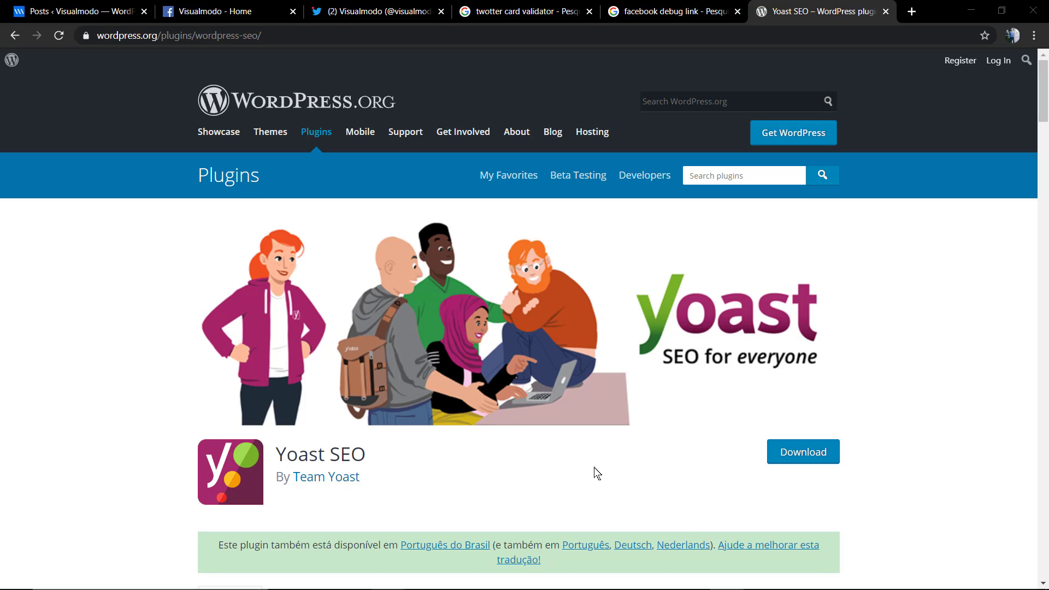
# Step: View the latest tweet's Fitness WordPress Theme link card with its shared image, then return to the profile
pyautogui.click(345, 16)
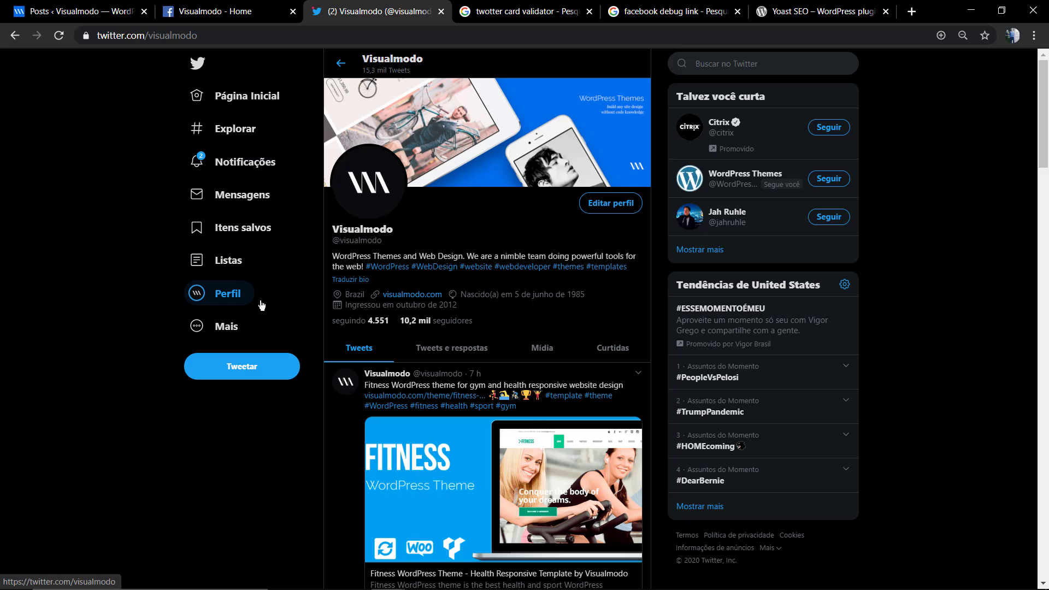
pyautogui.scroll(-2, 267, 308)
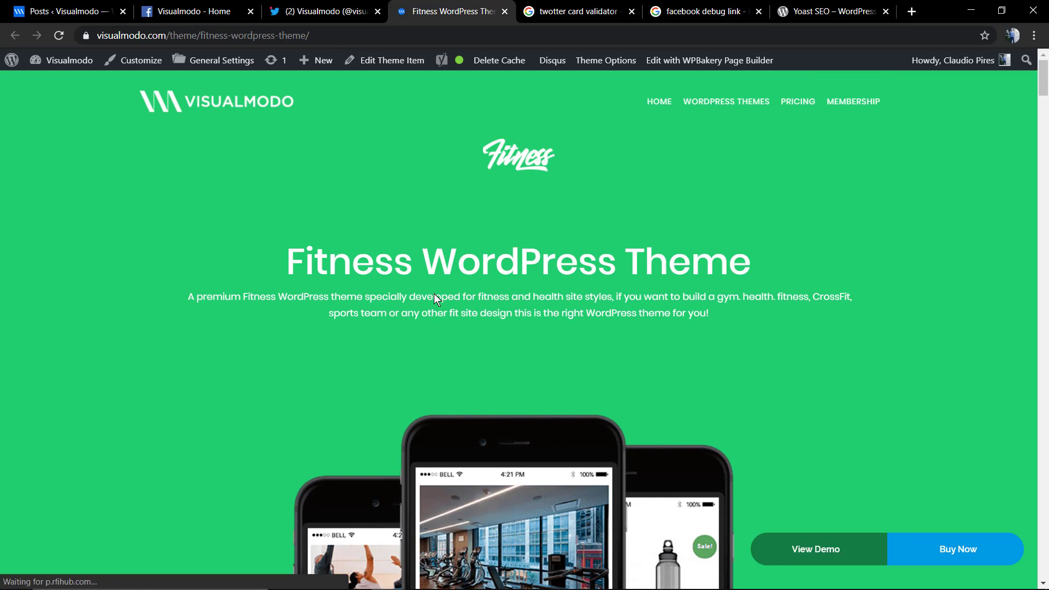
pyautogui.click(361, 7)
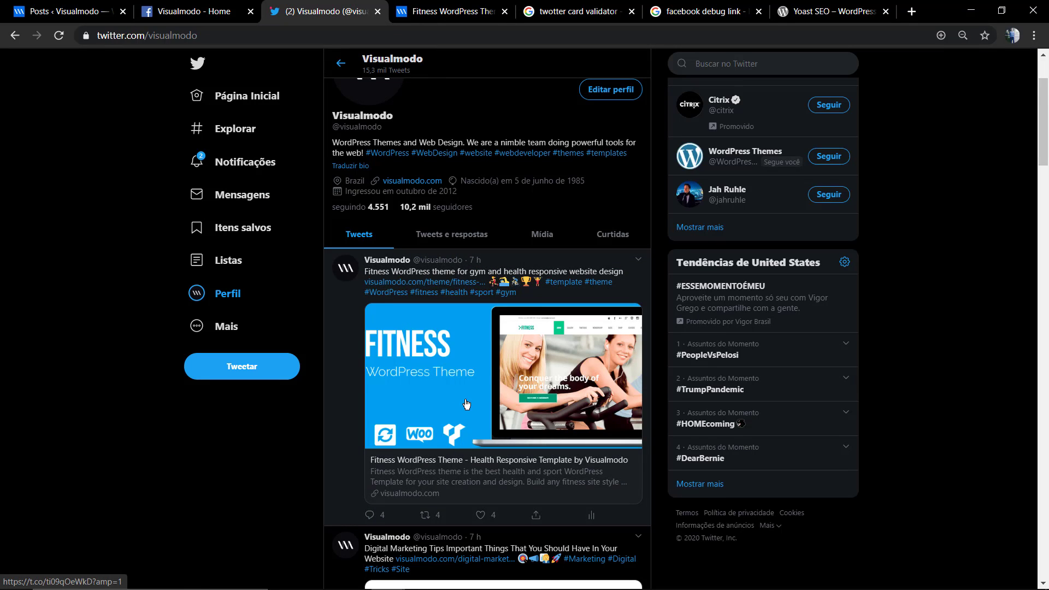
# Step: Open the first post, '5 Common UX Mistakes In Web Design', in a new browser tab
pyautogui.click(206, 7)
pyautogui.click(98, 8)
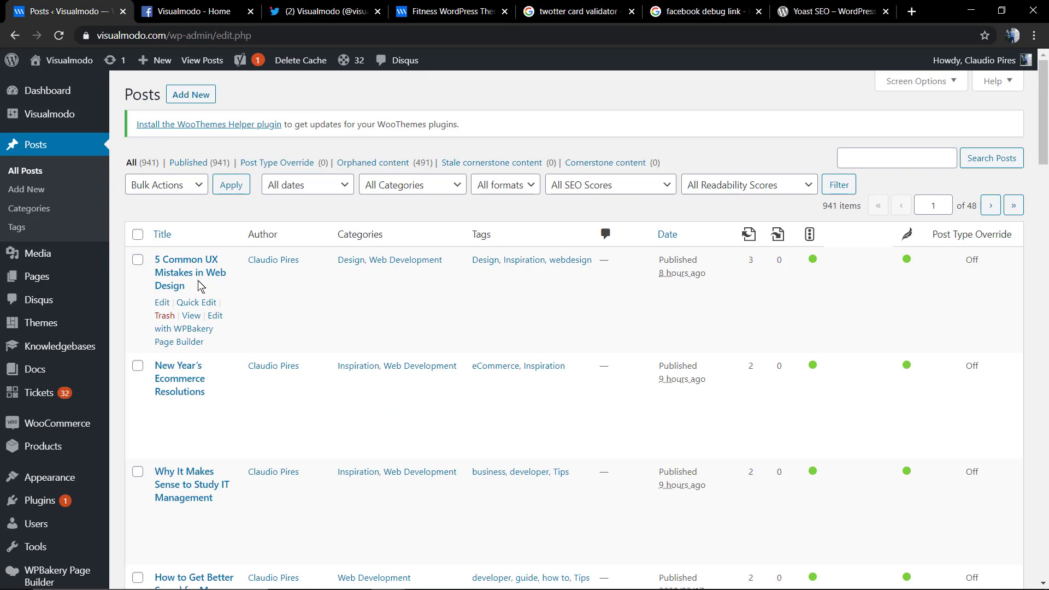
pyautogui.rightClick(191, 315)
pyautogui.click(219, 322)
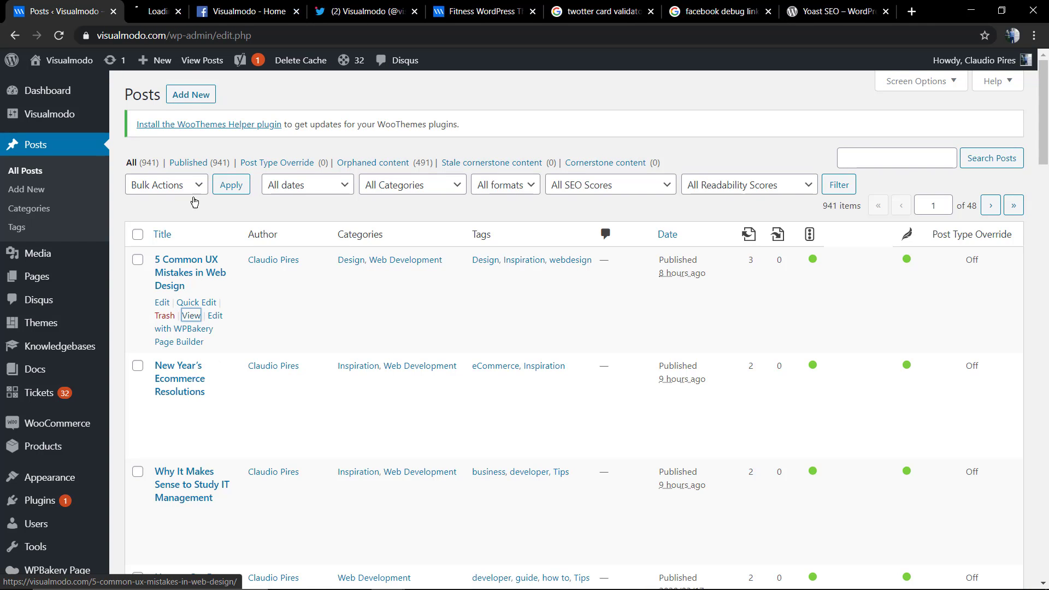
pyautogui.click(159, 11)
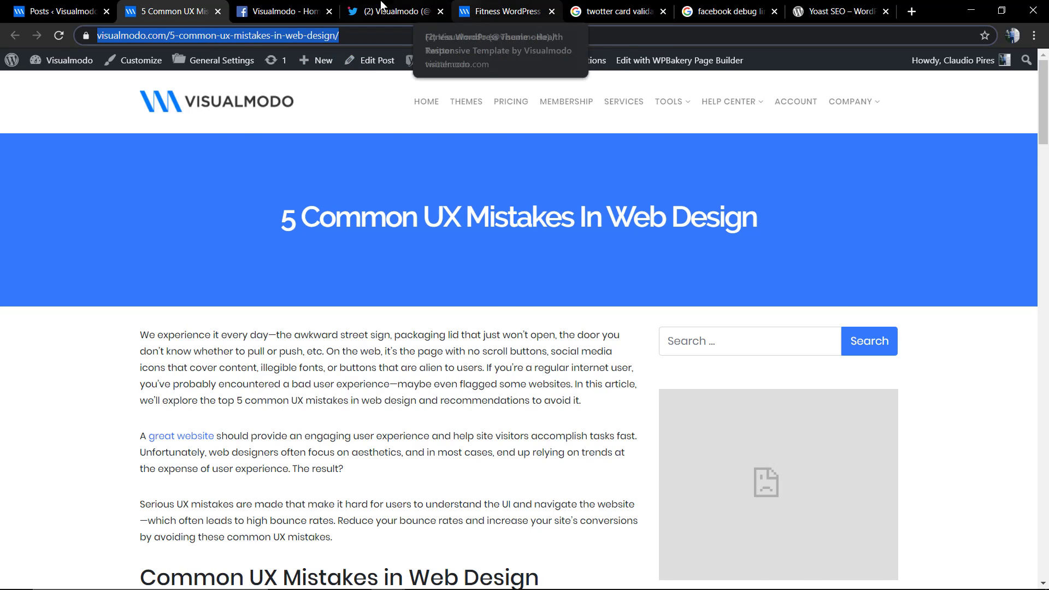
pyautogui.click(284, 11)
# Step: Paste the post URL into a new Facebook post to check its code-screenshot preview, then discard it
pyautogui.click(415, 407)
pyautogui.write('https://visualmodo.com/5-common-ux-mistakes-in-web-design/')
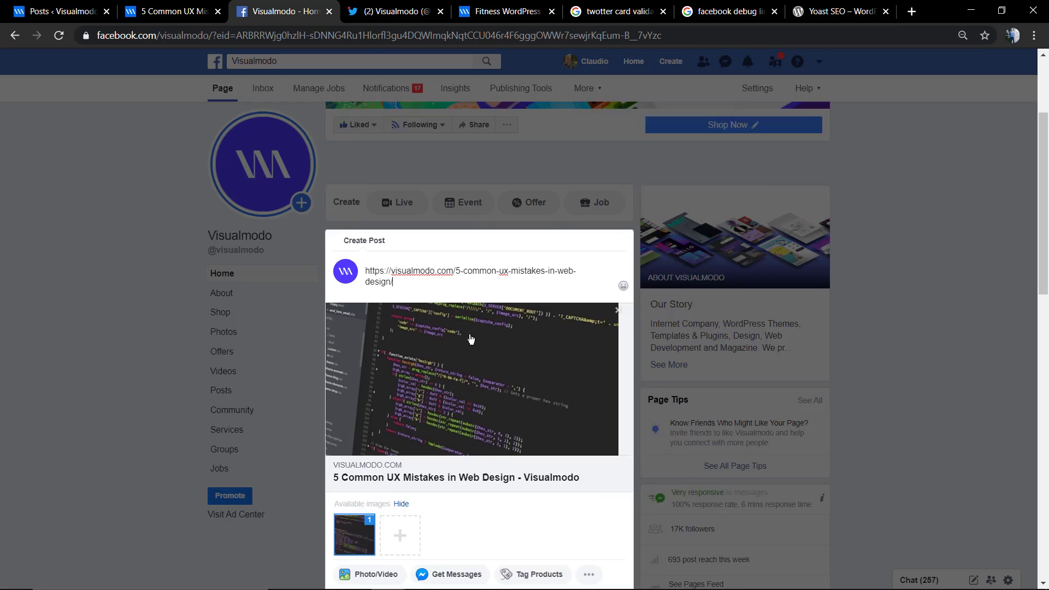
pyautogui.tripleClick(462, 316)
pyautogui.press('BackSpace')
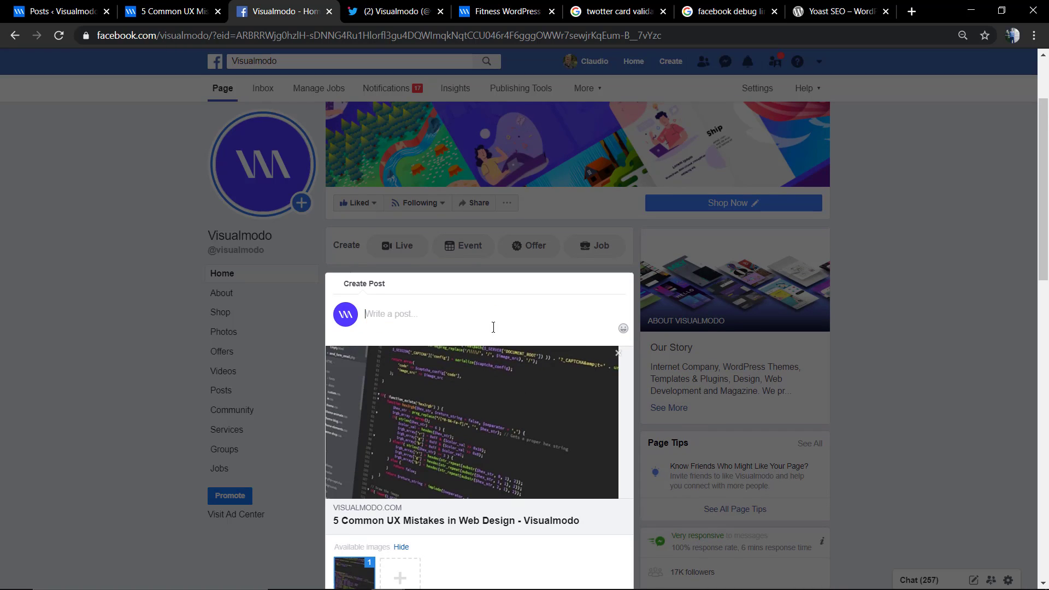
pyautogui.click(182, 320)
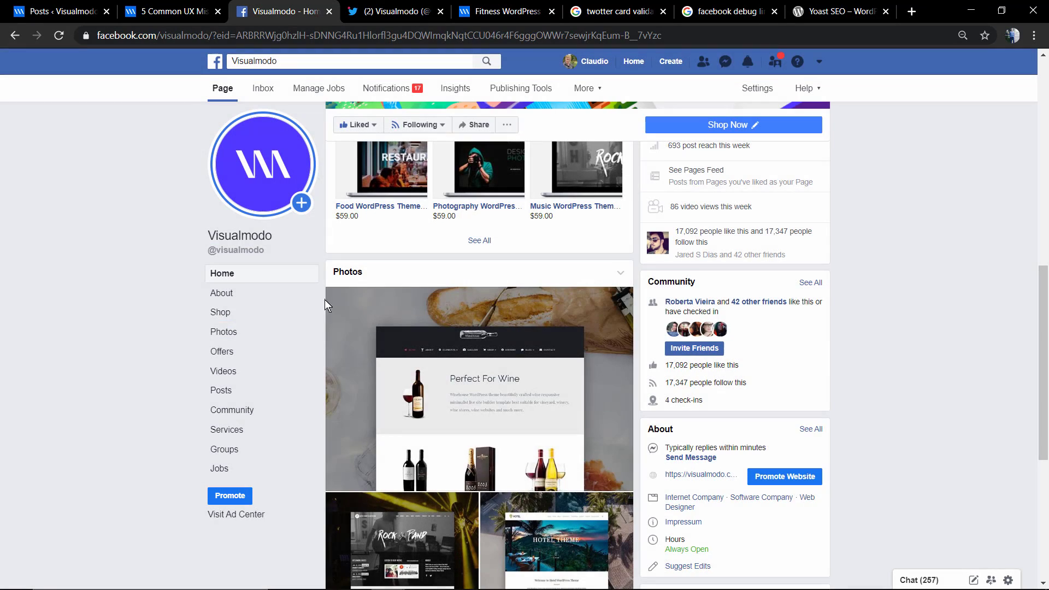
# Step: Glance over the live post, then open '5 Common UX Mistakes in Web Design' for editing
pyautogui.scroll(10, 276, 309)
pyautogui.click(162, 8)
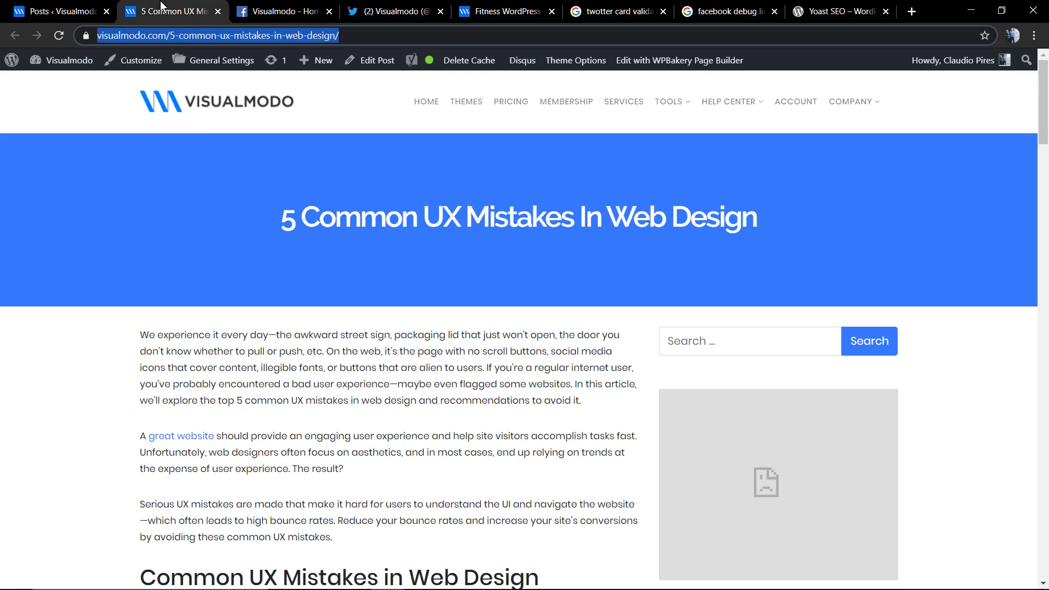
pyautogui.scroll(-4, 295, 252)
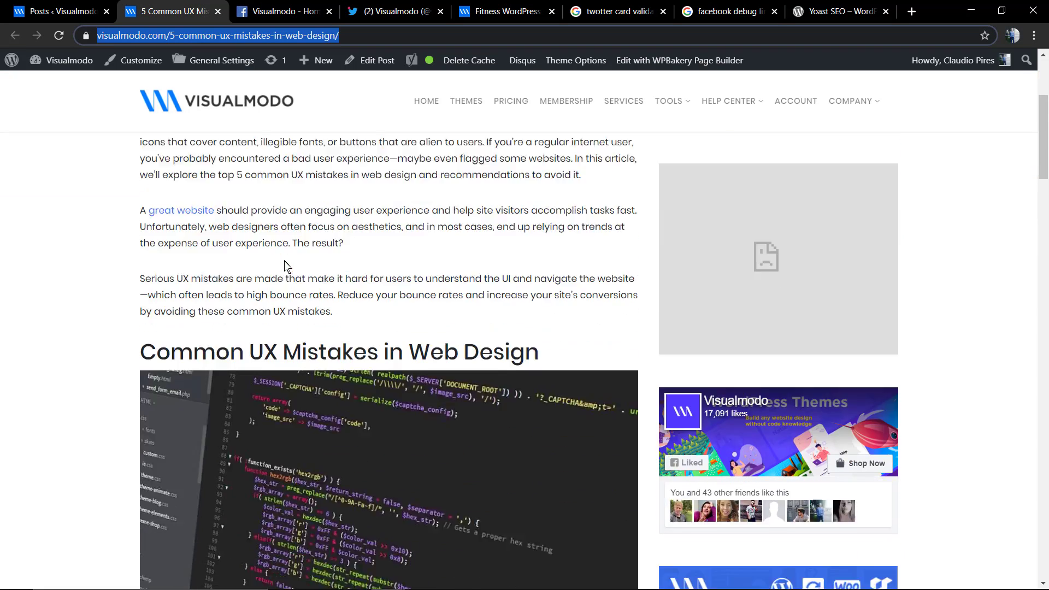
pyautogui.scroll(5, 285, 265)
pyautogui.hotkey('ctrl', 'shift', 'Tab')
pyautogui.click(180, 266)
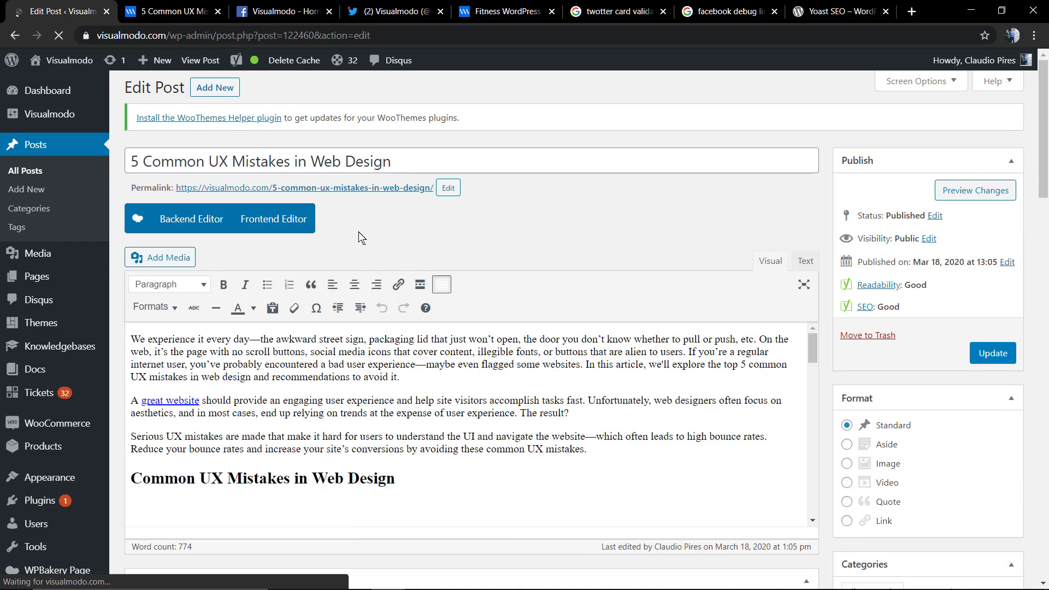
pyautogui.scroll(-3, 366, 231)
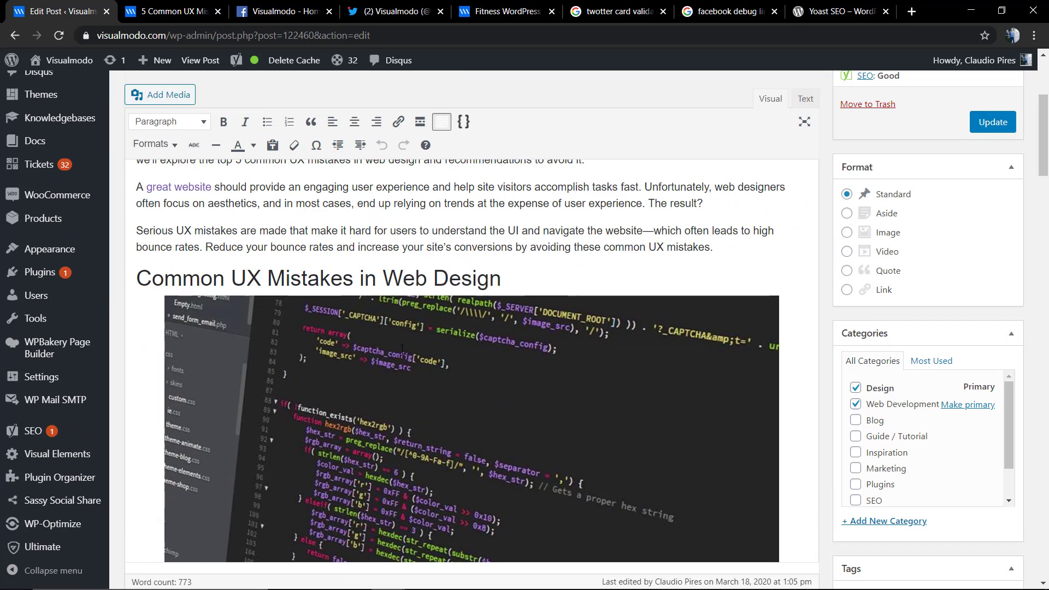
pyautogui.scroll(-8, 863, 320)
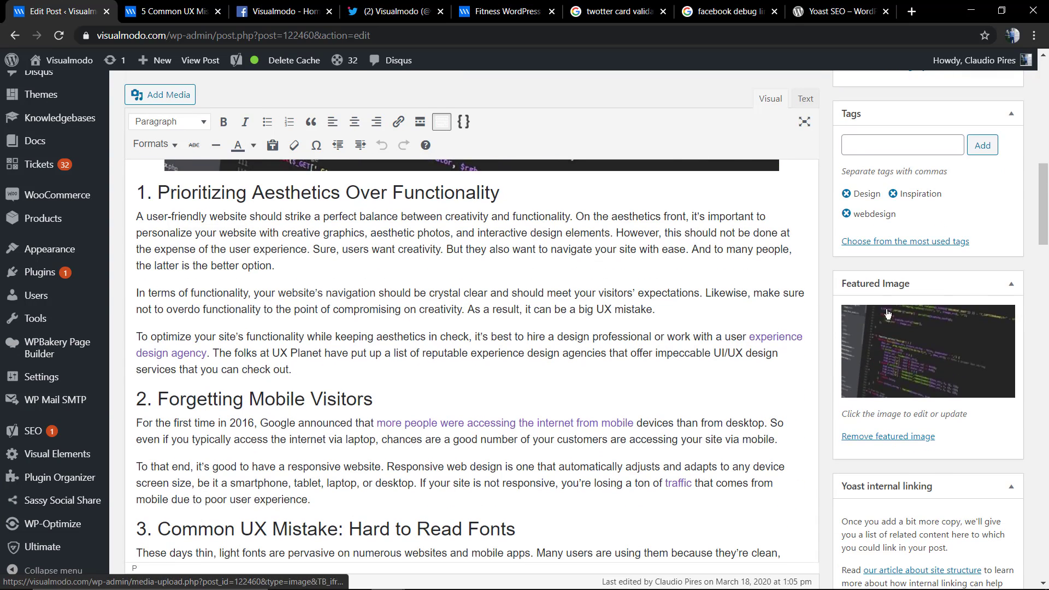
pyautogui.click(885, 283)
pyautogui.click(890, 281)
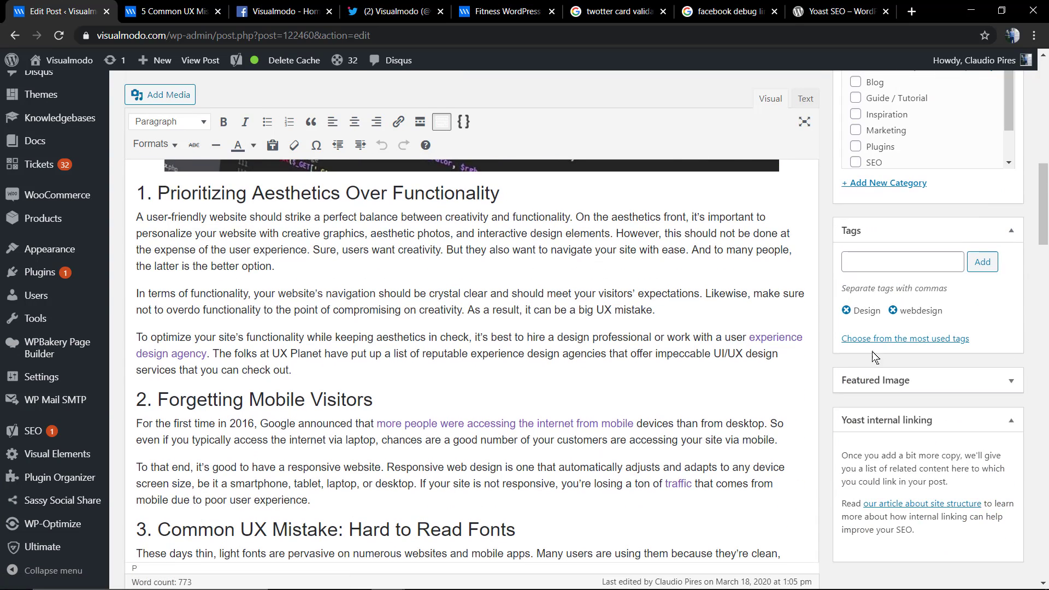
pyautogui.click(880, 377)
pyautogui.scroll(2, 869, 307)
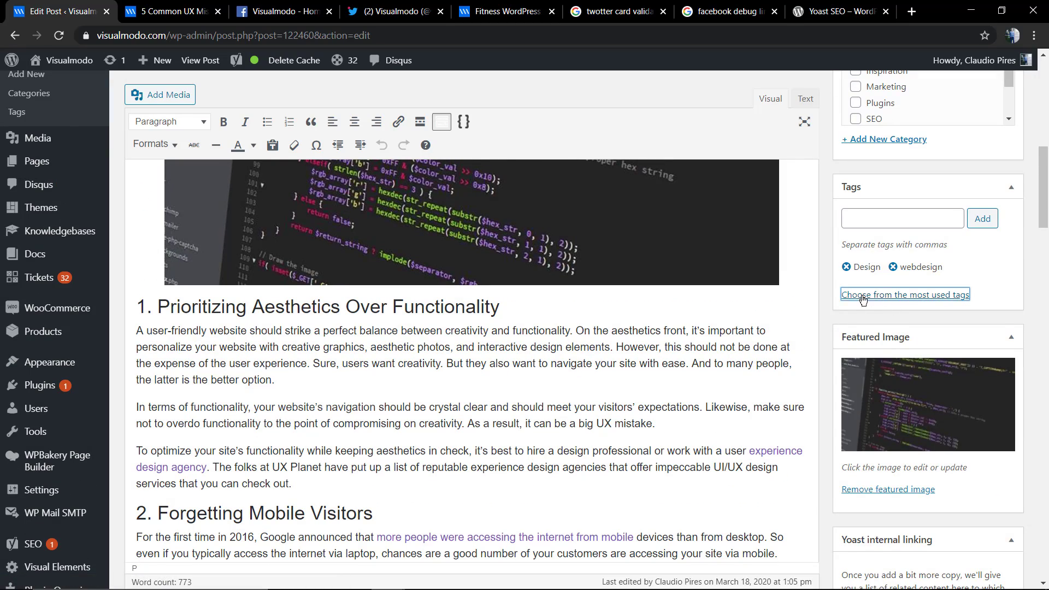
pyautogui.scroll(5, 397, 334)
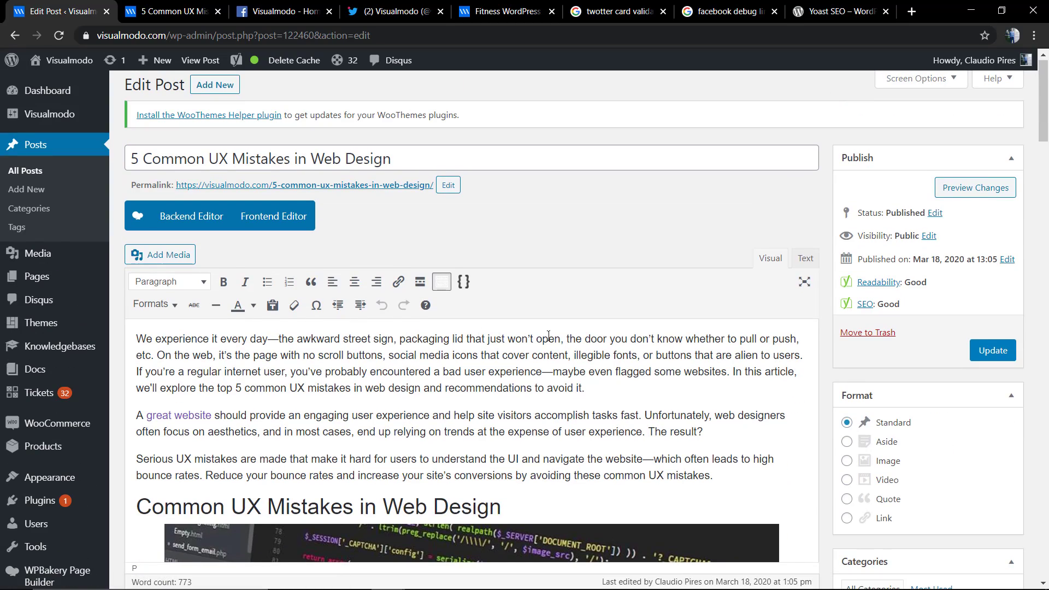
pyautogui.scroll(-4, 548, 334)
pyautogui.scroll(-2, 792, 266)
pyautogui.scroll(3, 791, 266)
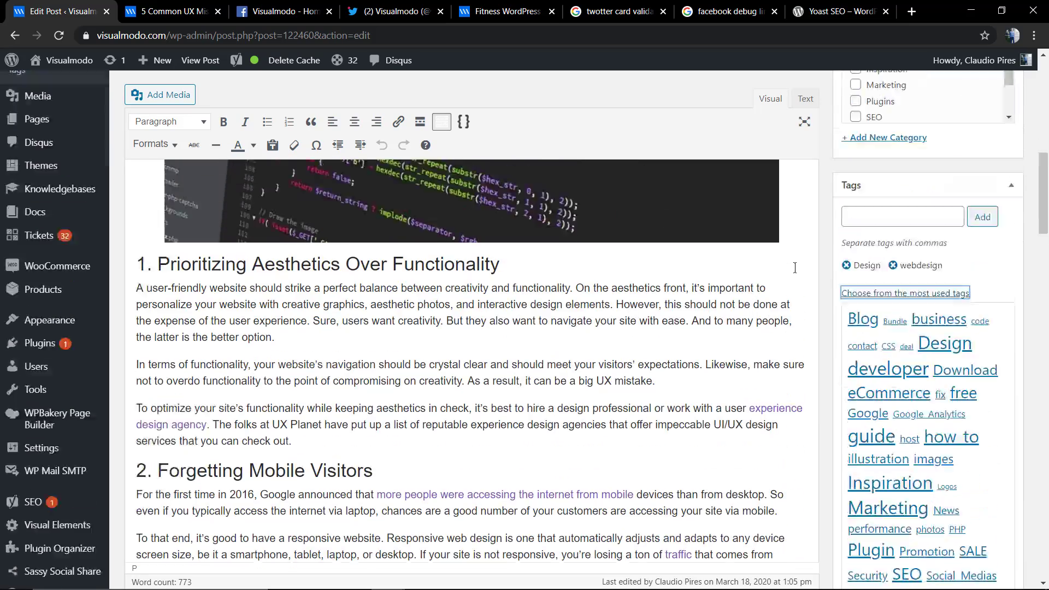
pyautogui.scroll(-1, 799, 311)
pyautogui.scroll(1, 799, 315)
pyautogui.scroll(-6, 785, 333)
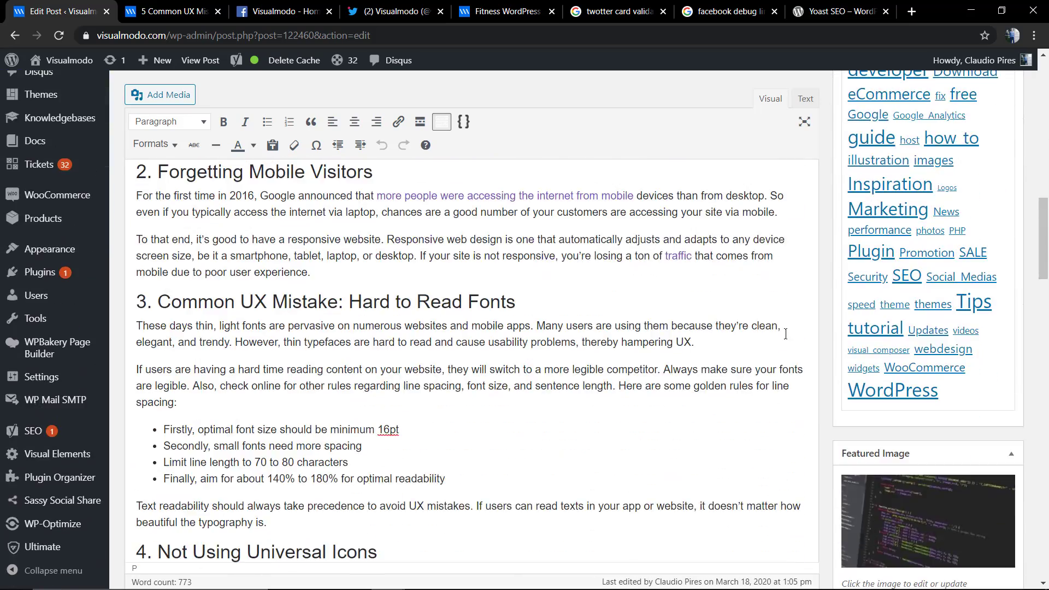
pyautogui.scroll(2, 366, 369)
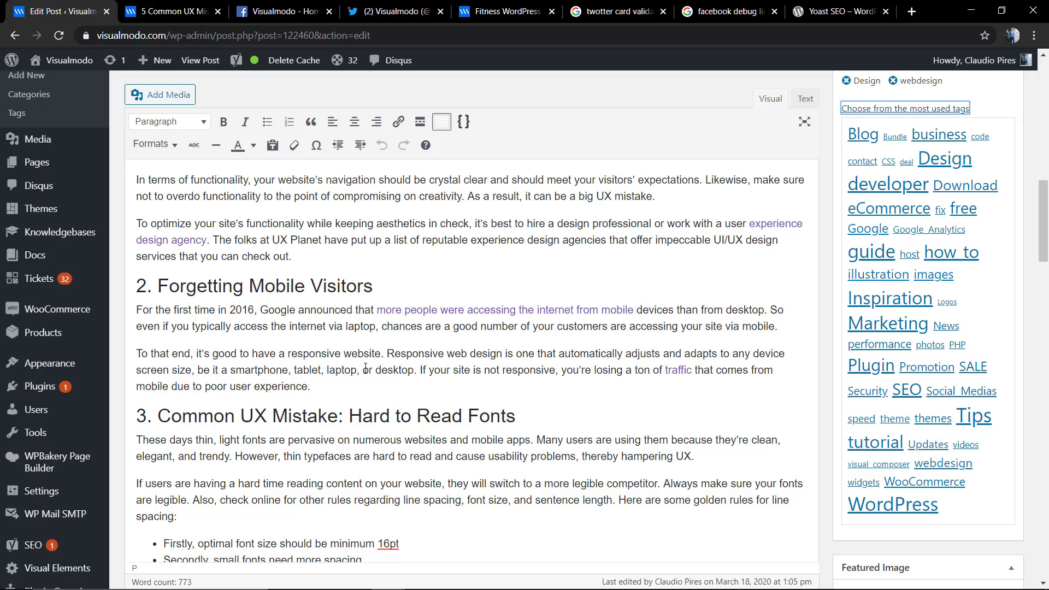
pyautogui.scroll(-4, 365, 369)
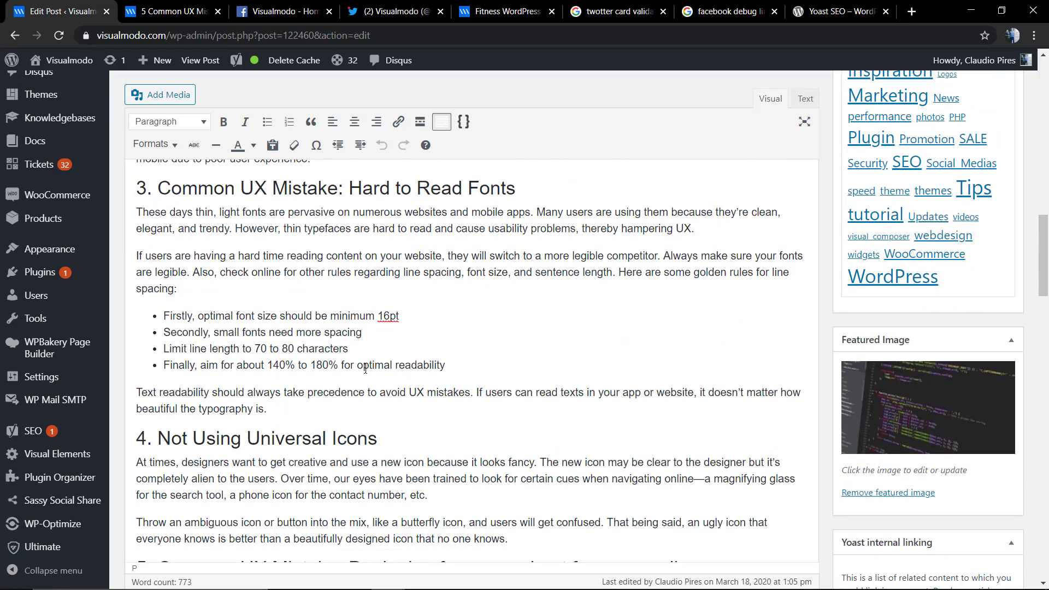
pyautogui.scroll(14, 365, 368)
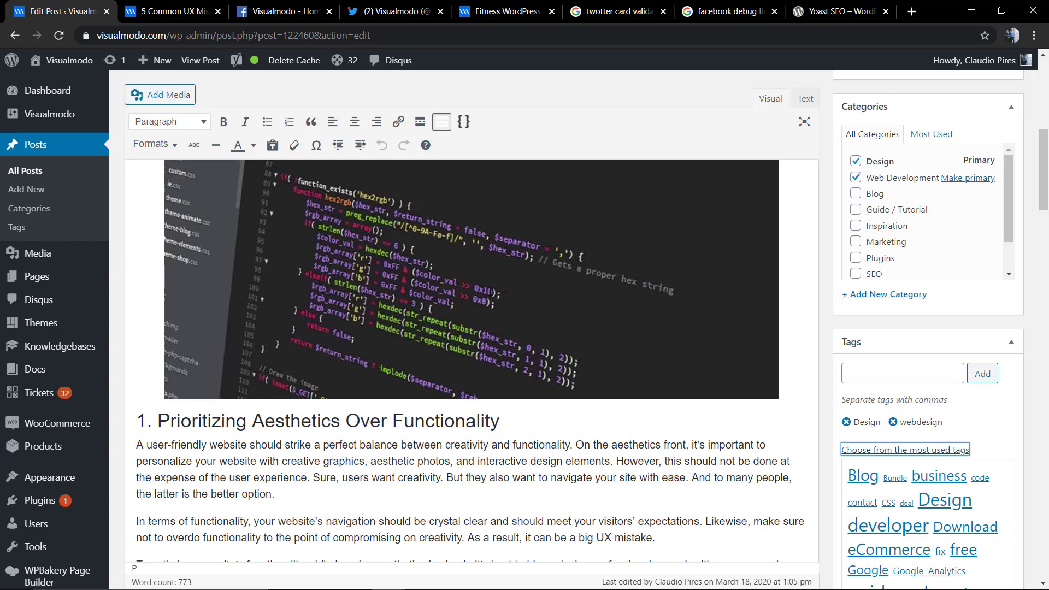
pyautogui.scroll(-7, 501, 301)
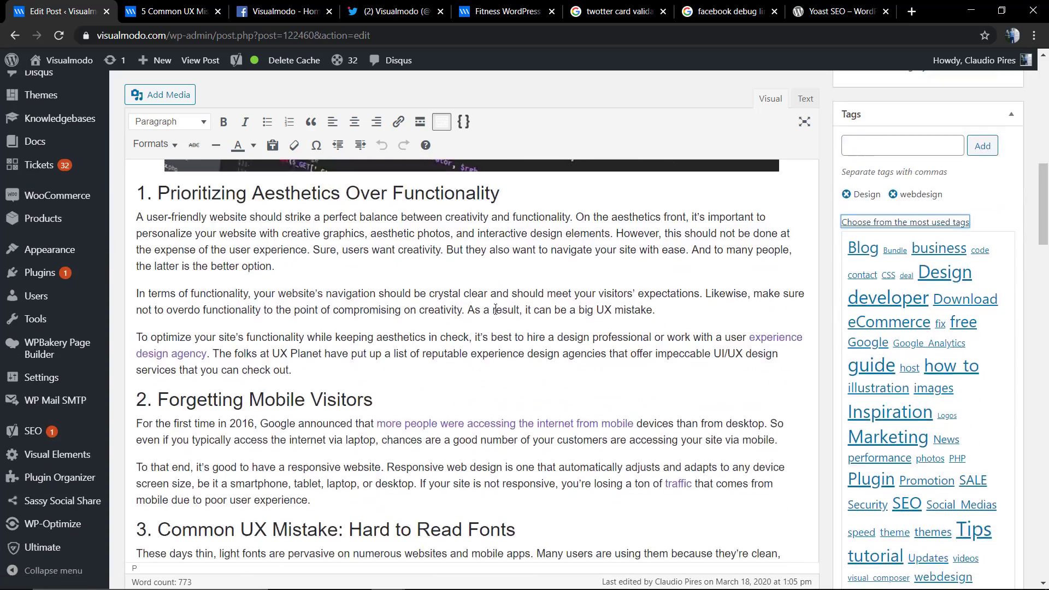
pyautogui.scroll(11, 320, 319)
pyautogui.scroll(1, 320, 319)
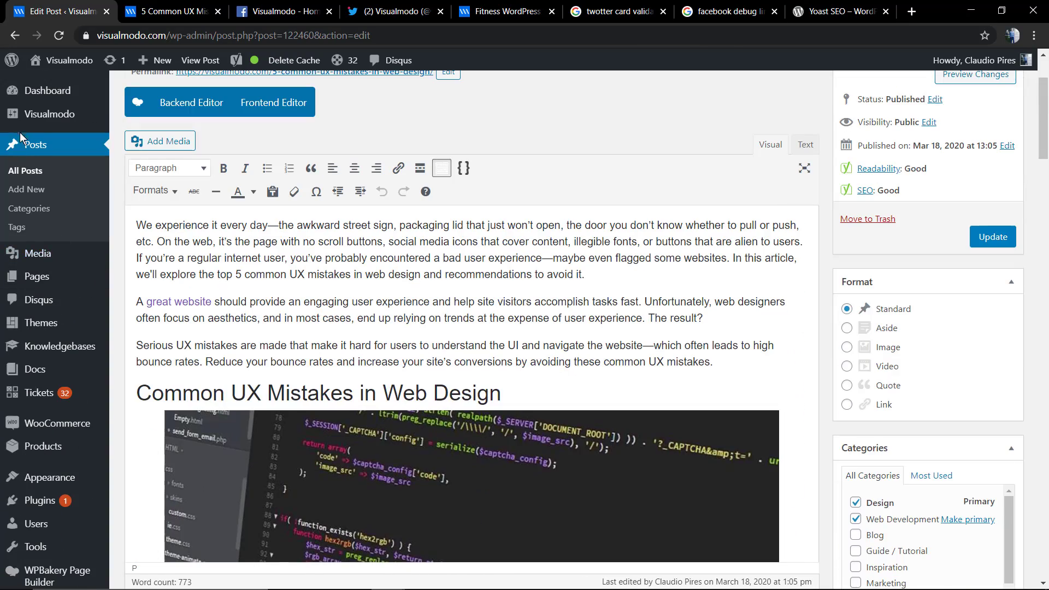
pyautogui.click(155, 143)
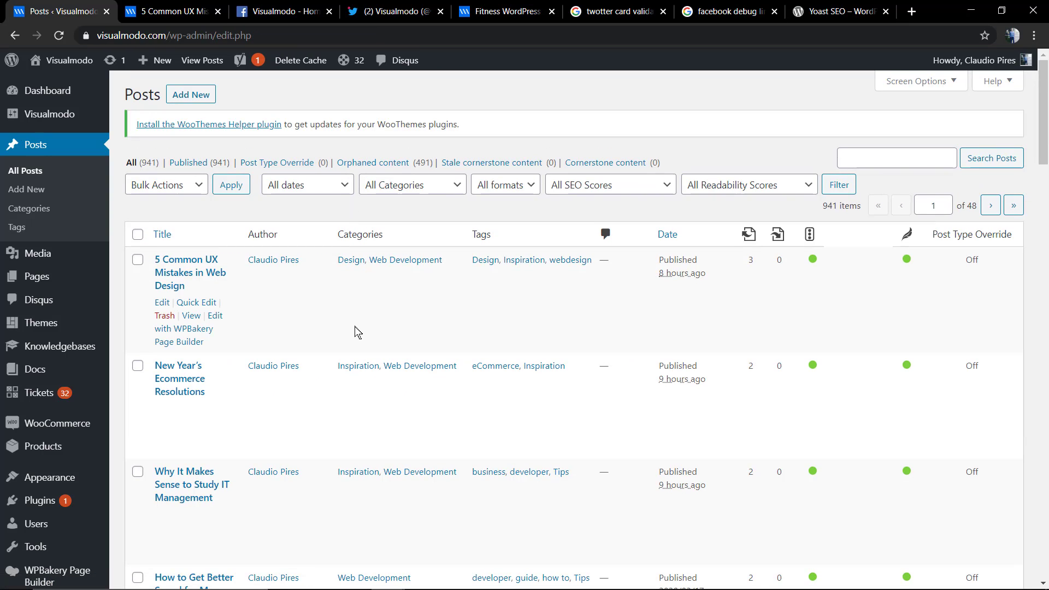
# Step: Open '5 Common UX Mistakes in Web Design' from All Posts and scroll to its Yoast SEO Premium box
pyautogui.scroll(-2, 355, 333)
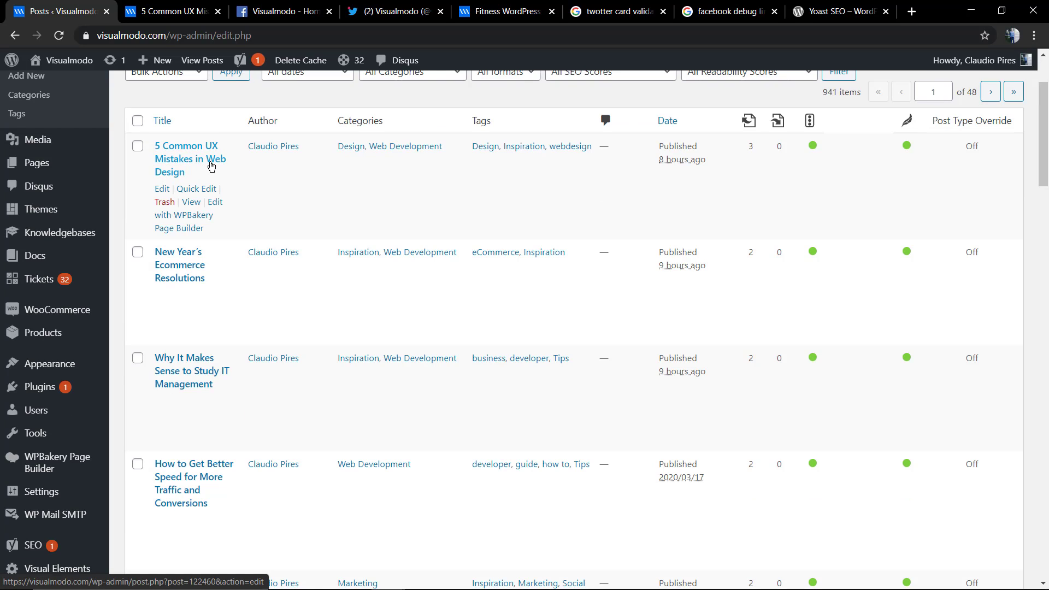
pyautogui.click(211, 166)
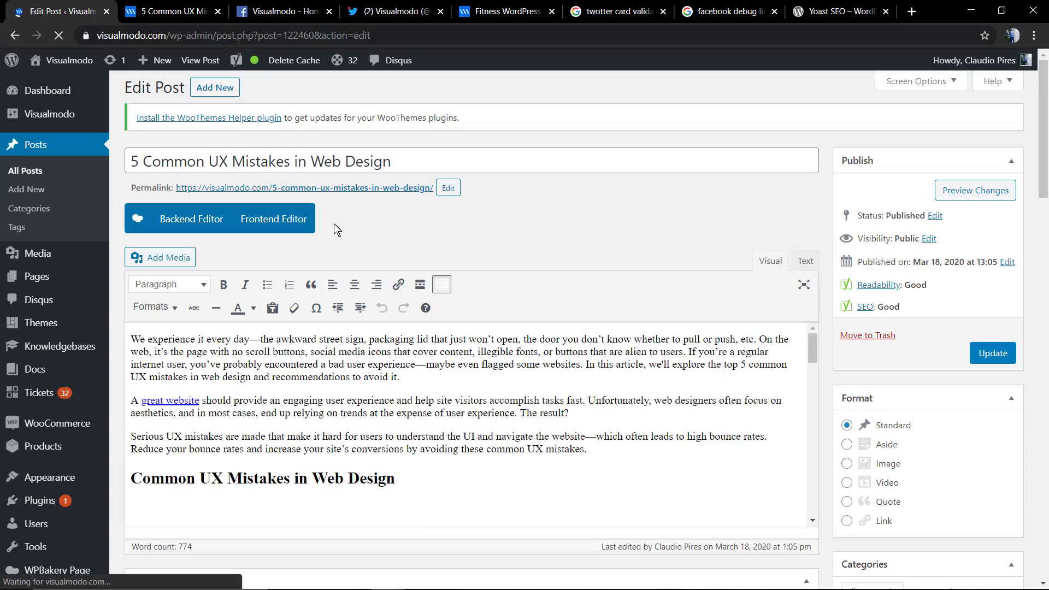
pyautogui.scroll(-10, 317, 243)
pyautogui.scroll(-15, 316, 245)
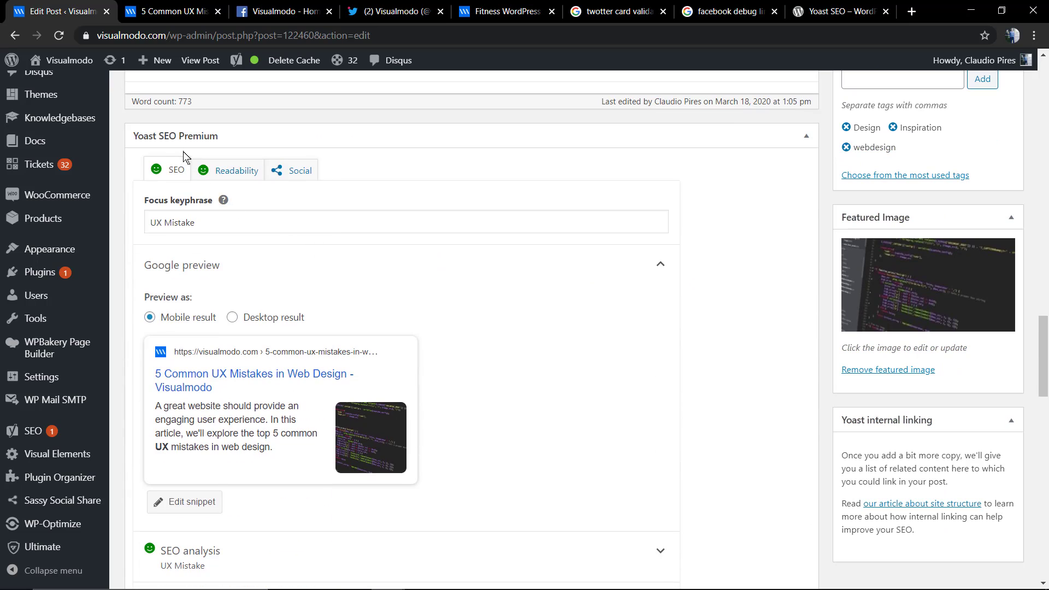
# Step: Open the Yoast Social tab and expand the Twitter and Facebook sharing panels
pyautogui.click(174, 137)
pyautogui.click(174, 138)
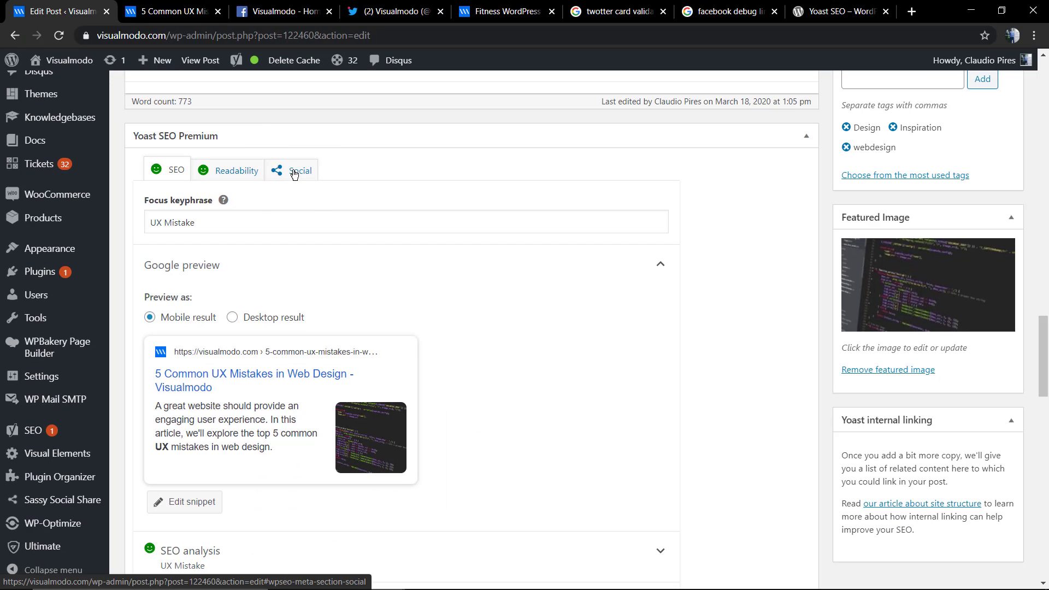
pyautogui.click(293, 172)
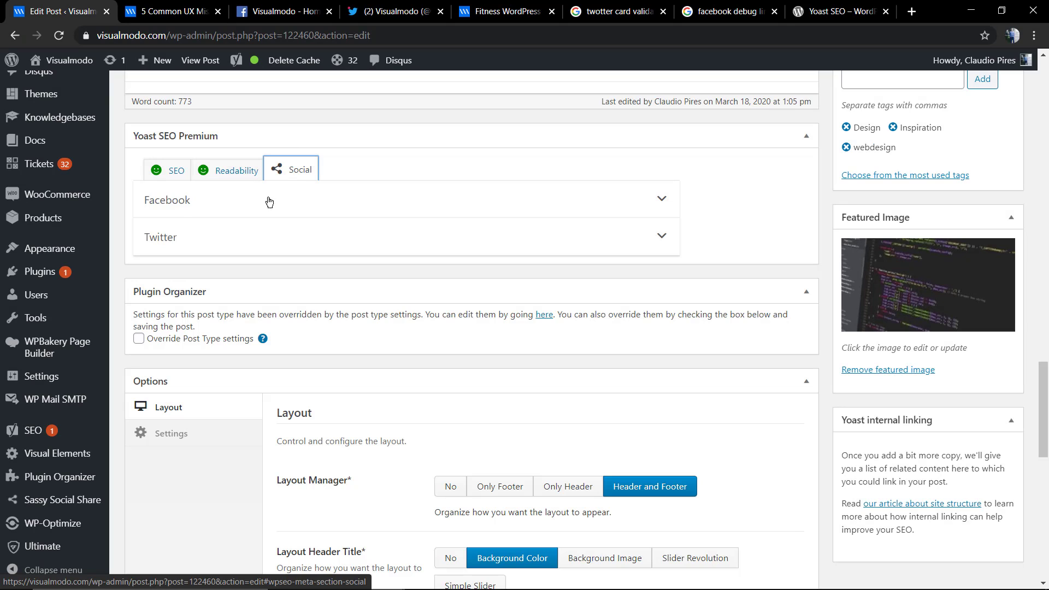
pyautogui.click(185, 238)
pyautogui.click(187, 201)
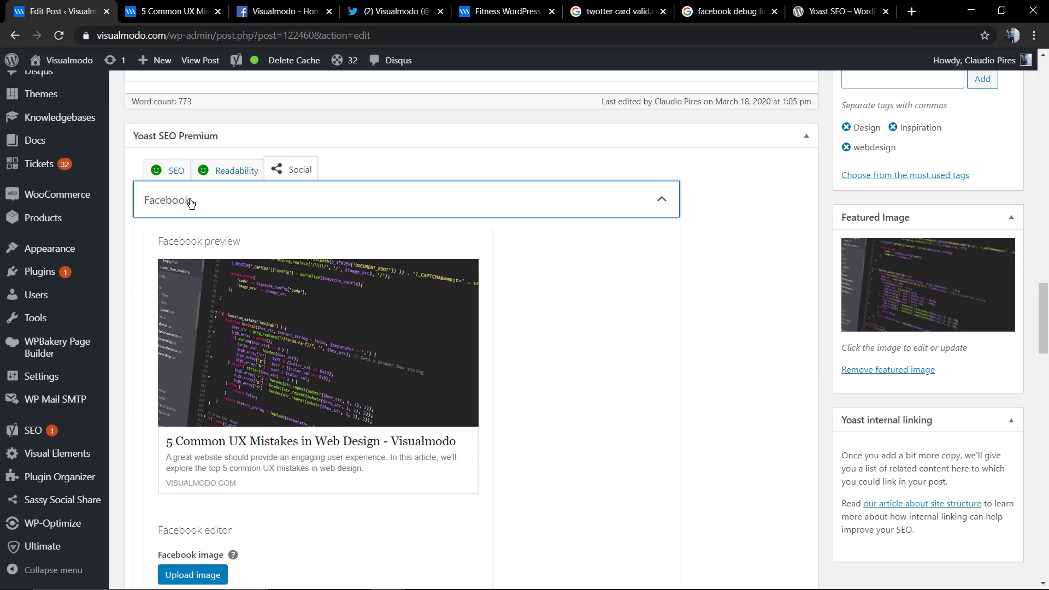
pyautogui.scroll(-4, 253, 291)
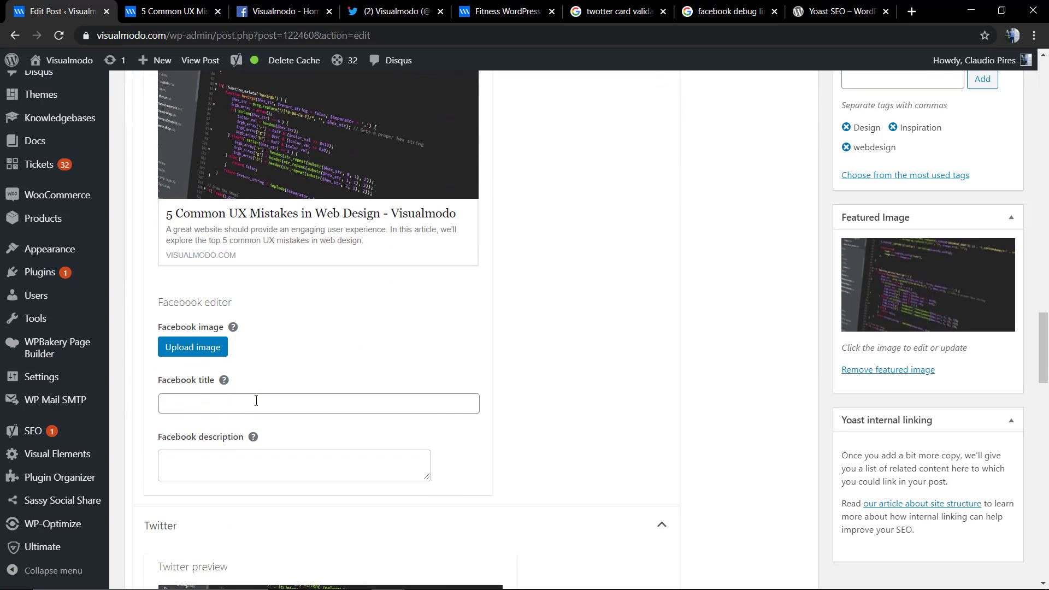
# Step: Check the empty Facebook title and description fields, then scroll down to the Upload image button
pyautogui.click(256, 402)
pyautogui.click(238, 459)
pyautogui.click(225, 398)
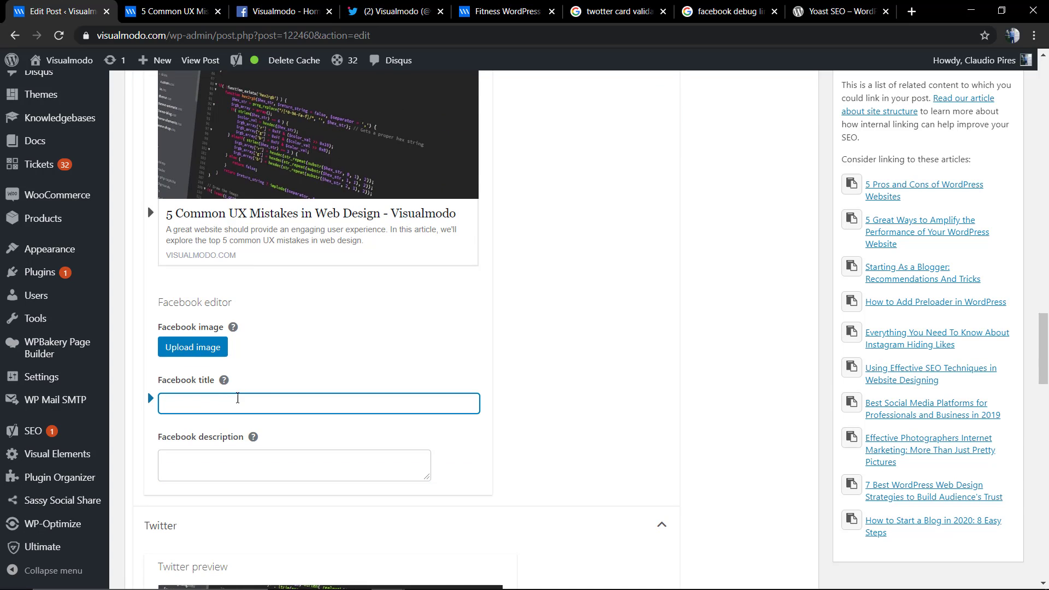
pyautogui.scroll(-2, 237, 398)
pyautogui.scroll(5, 248, 357)
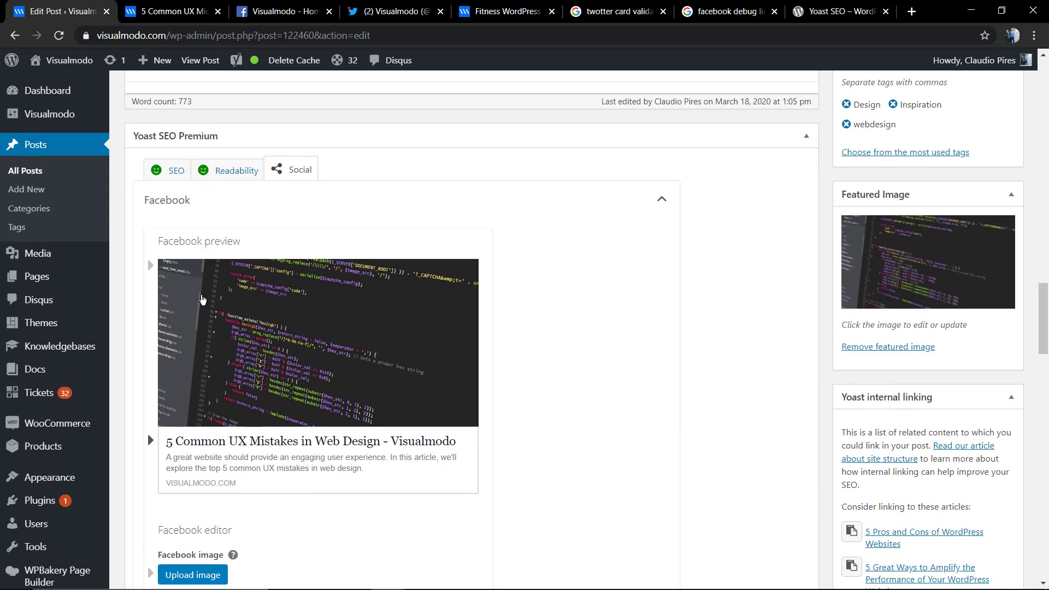
pyautogui.click(164, 171)
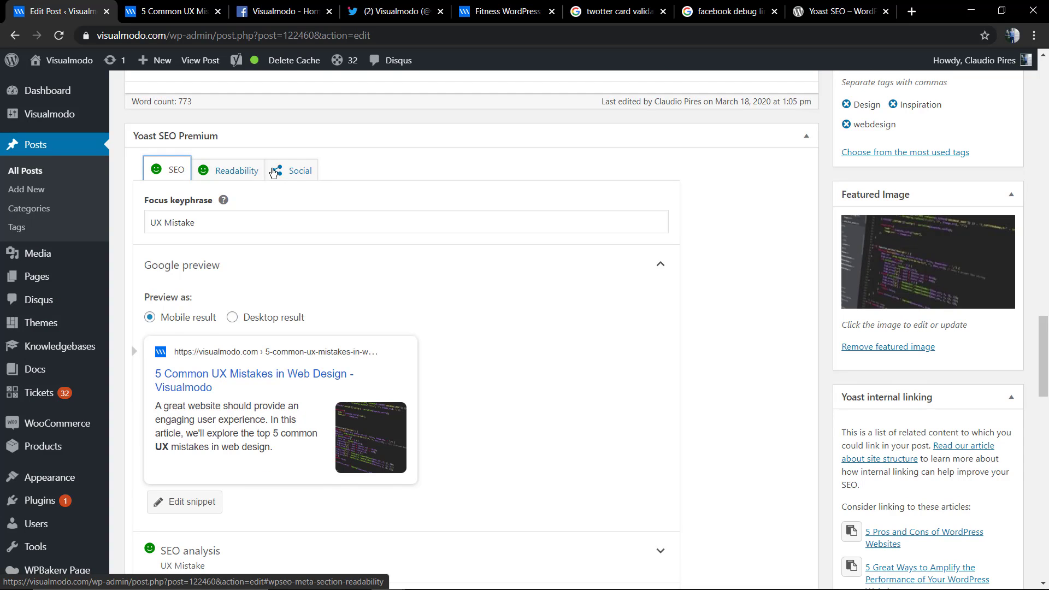
pyautogui.click(298, 169)
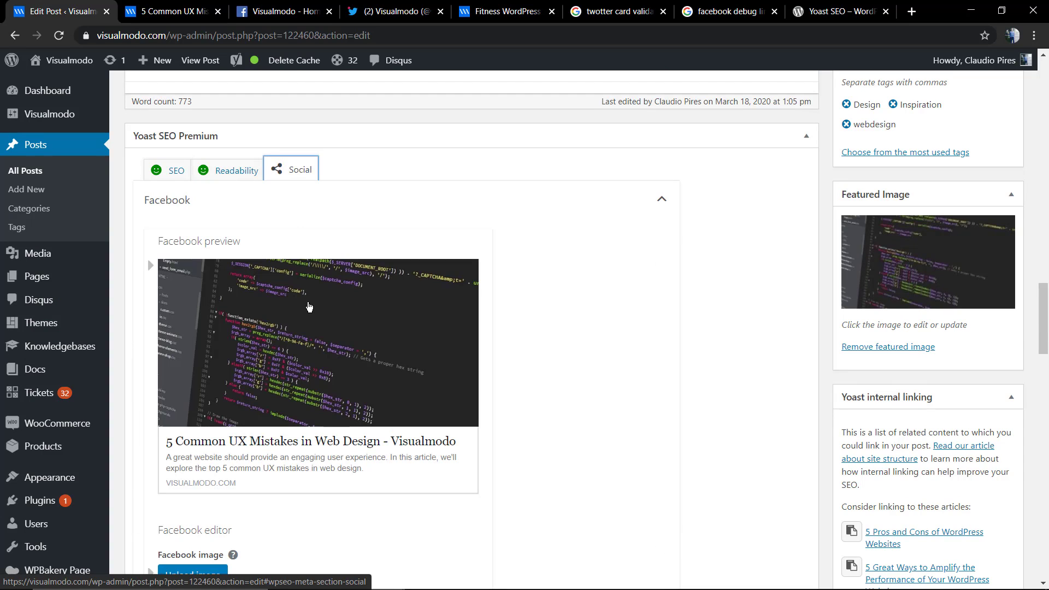
pyautogui.scroll(-2, 295, 292)
pyautogui.scroll(-2, 288, 285)
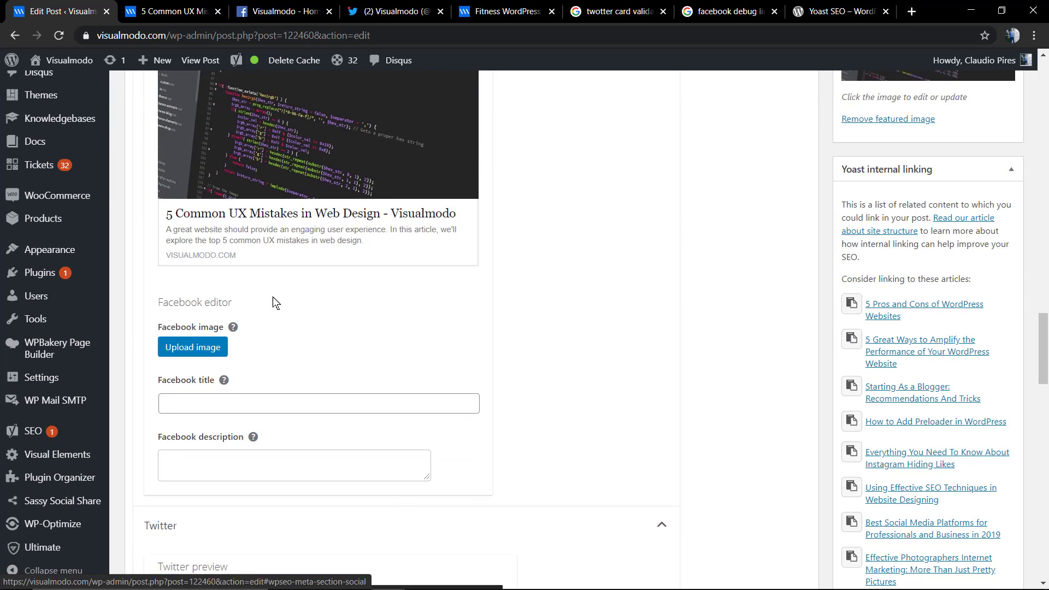
# Step: Pick the circuit-board image in the Media Library and copy its title into Alt Text
pyautogui.click(194, 348)
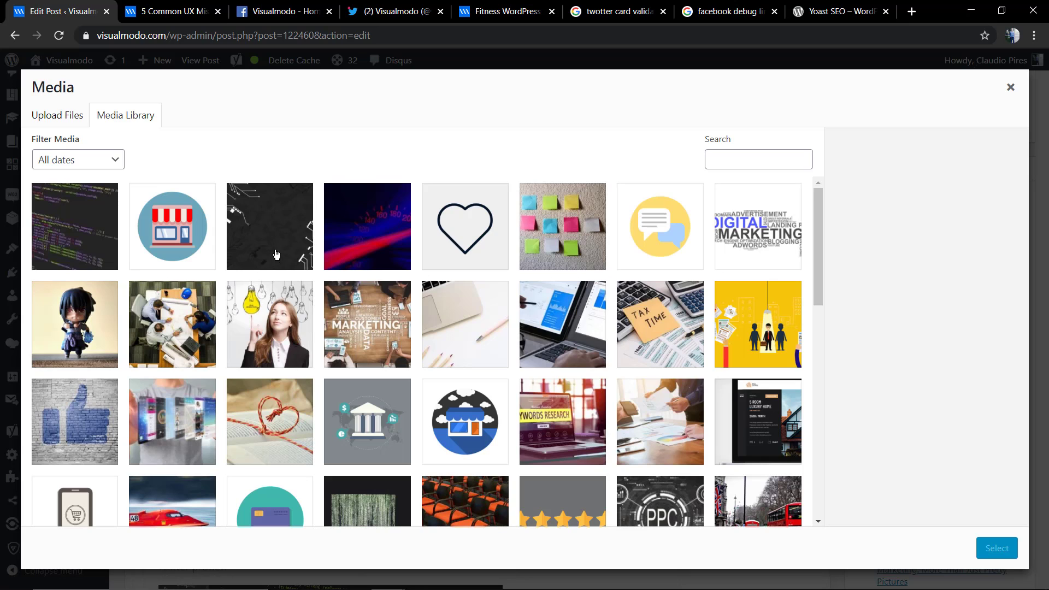
pyautogui.click(276, 254)
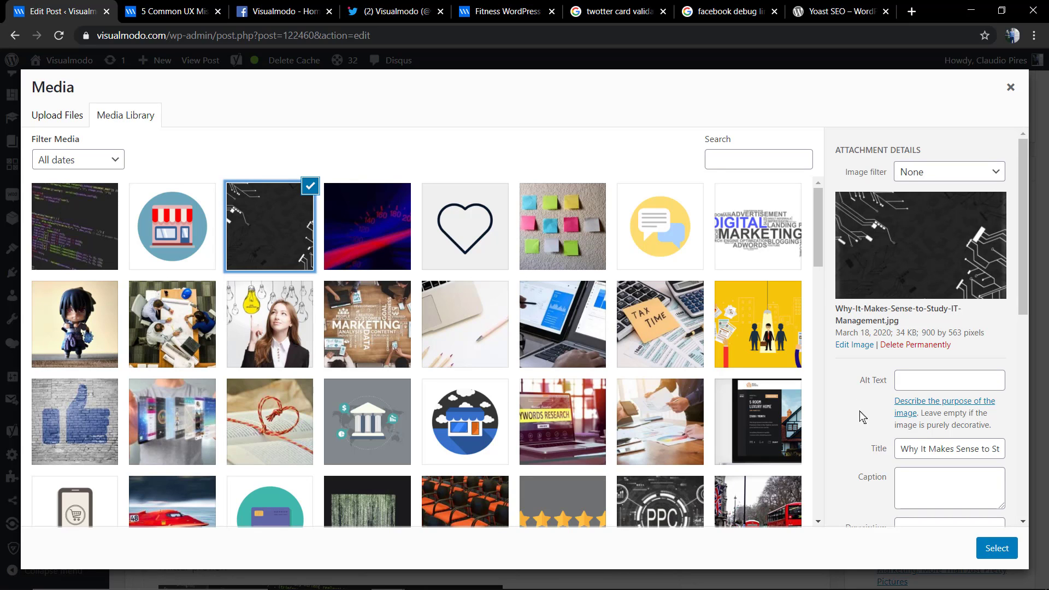
pyautogui.tripleClick(928, 453)
pyautogui.hotkey('ctrl', 'c')
pyautogui.click(934, 380)
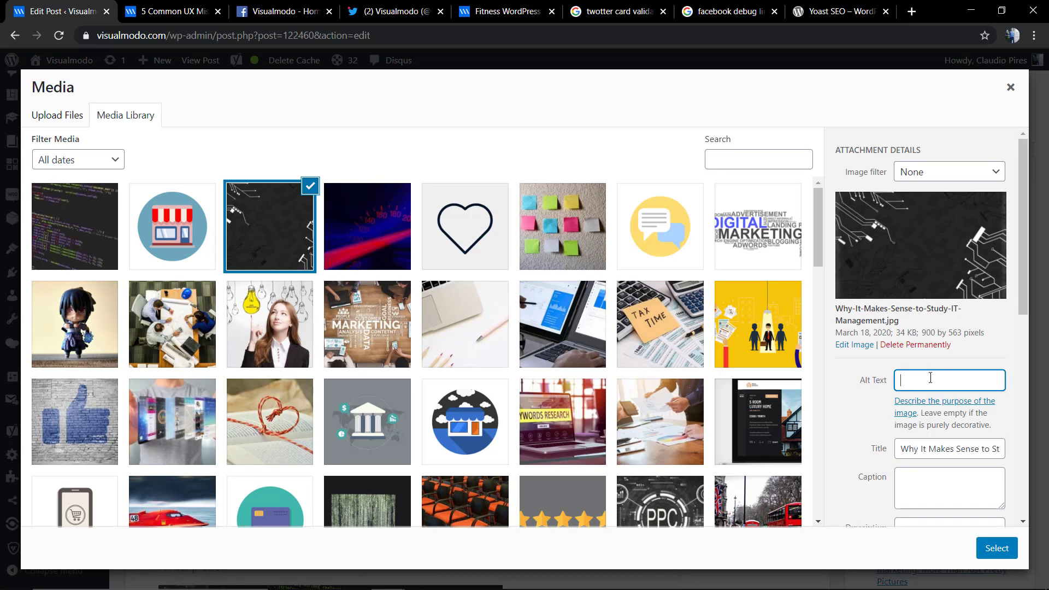
pyautogui.hotkey('ctrl', 'v')
# Step: Compare the heart, speedometer and storefront images, then select the circuit-board image for Facebook
pyautogui.click(431, 234)
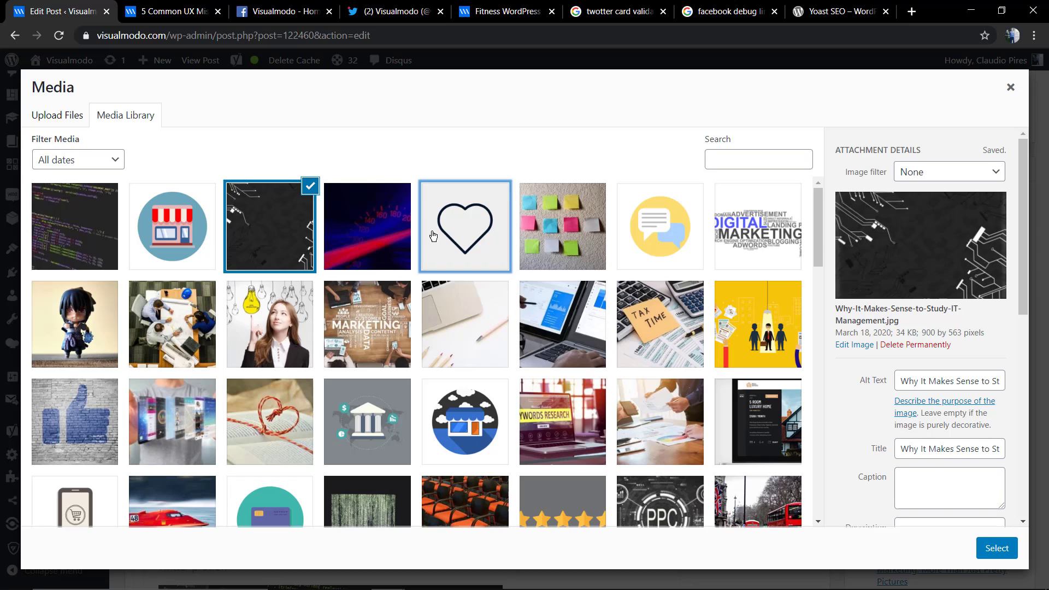
pyautogui.click(296, 222)
pyautogui.click(360, 234)
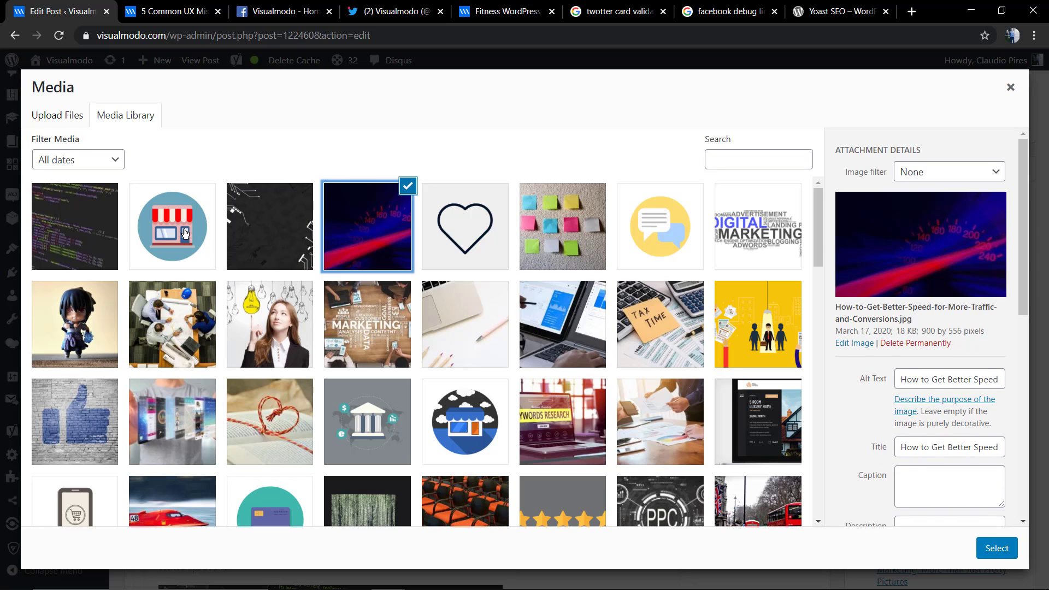
pyautogui.click(183, 232)
pyautogui.click(291, 243)
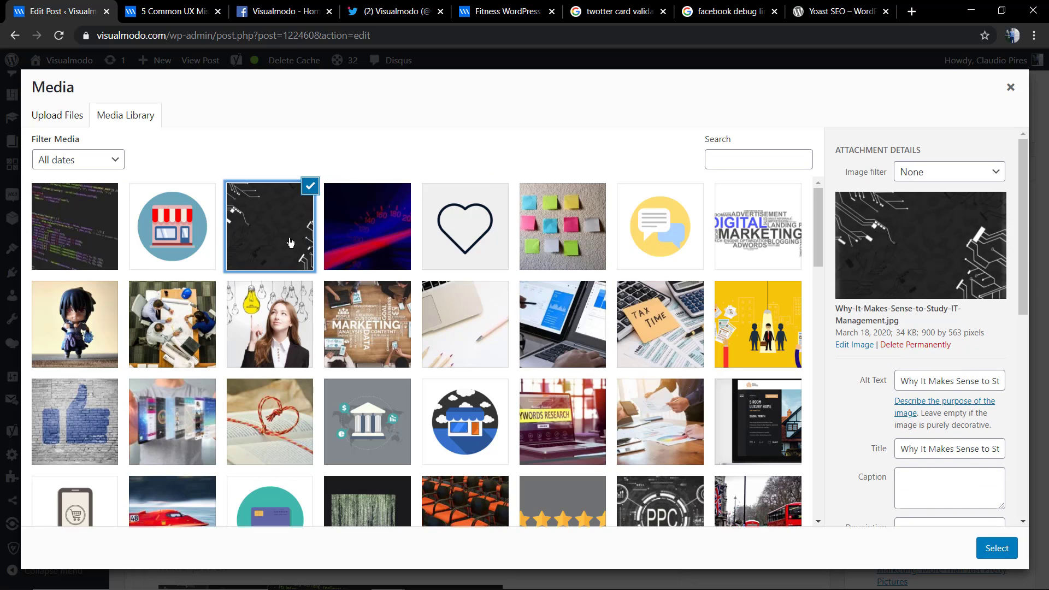
pyautogui.click(981, 548)
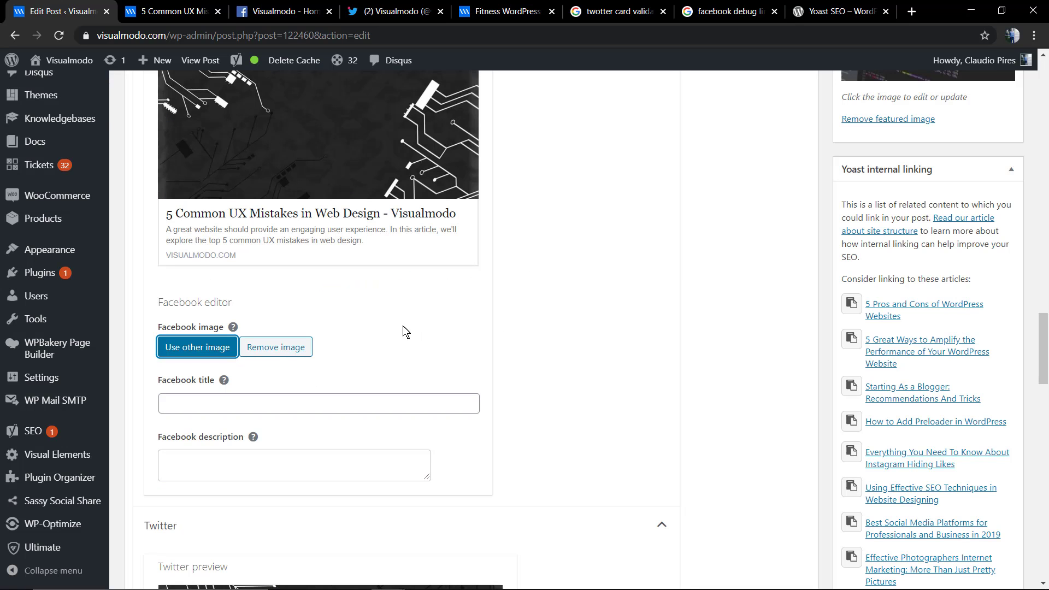
# Step: Confirm the Facebook and Twitter previews show the circuit-board image, then Update the post
pyautogui.scroll(5, 403, 331)
pyautogui.scroll(-7, 382, 339)
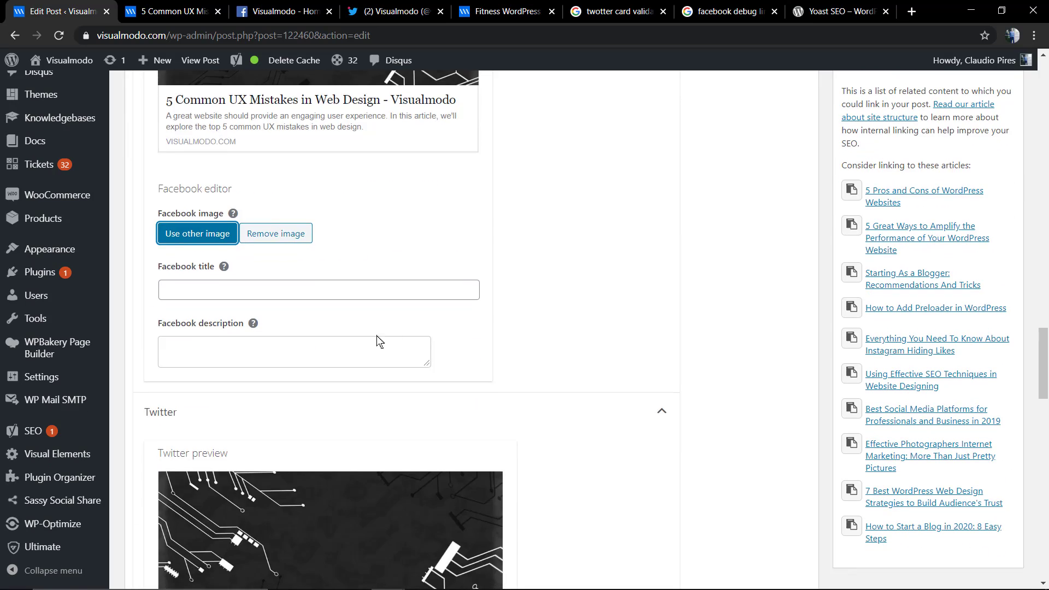
pyautogui.scroll(-4, 380, 341)
pyautogui.scroll(4, 305, 402)
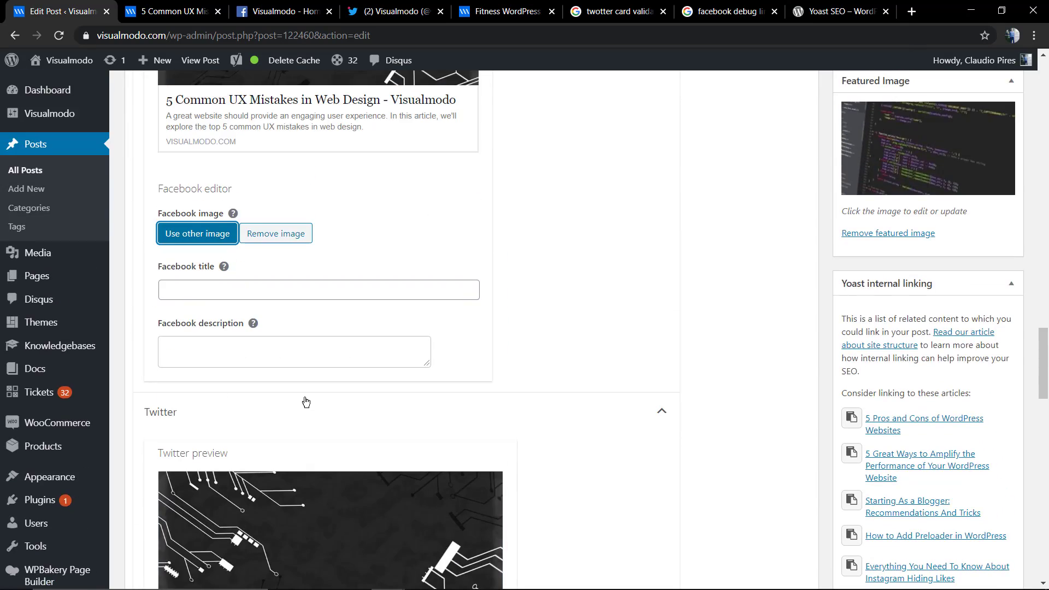
pyautogui.scroll(-6, 305, 402)
pyautogui.scroll(1, 305, 402)
pyautogui.scroll(18, 637, 368)
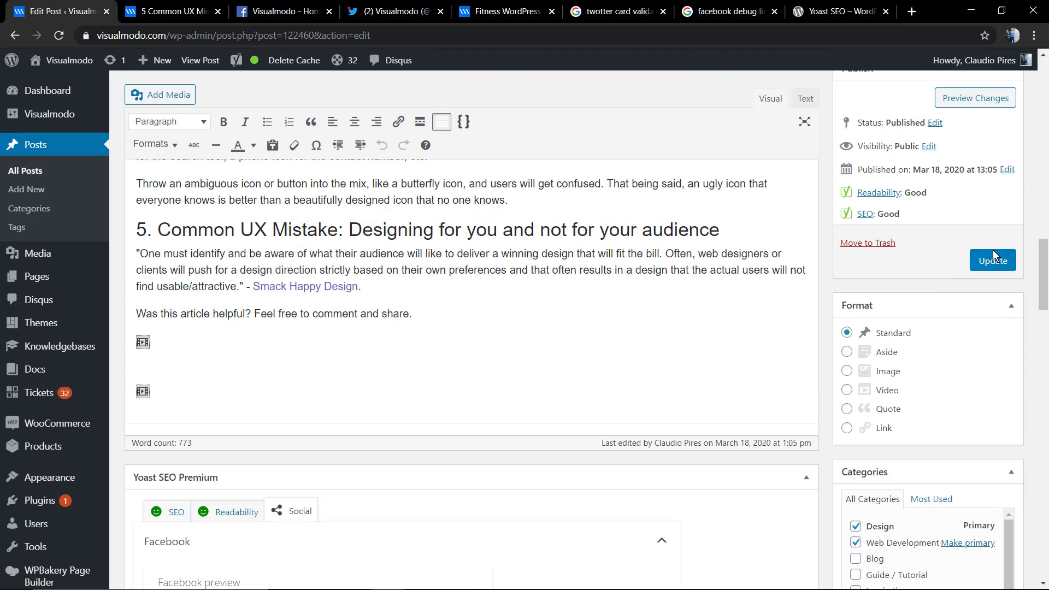
pyautogui.click(992, 260)
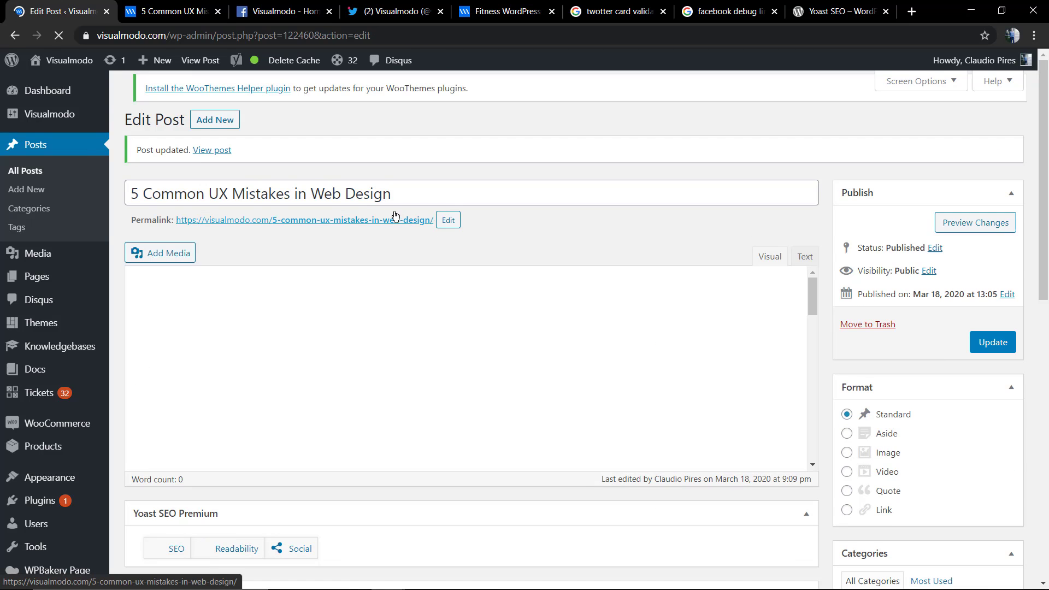
# Step: Switch to the live '5 Common UX Mistakes In Web Design' page and select its full URL
pyautogui.rightClick(284, 226)
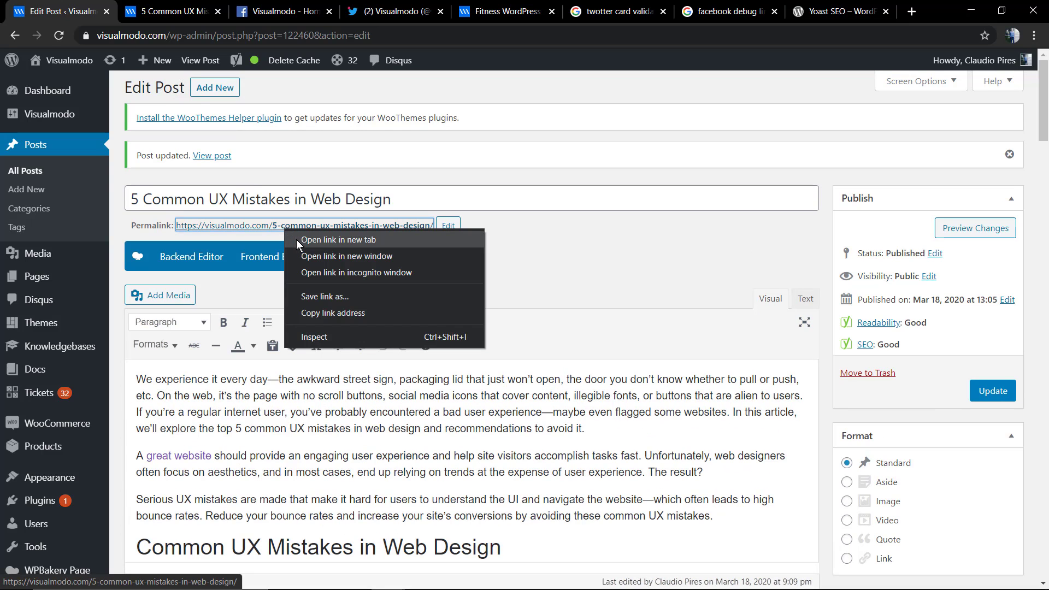
pyautogui.click(185, 14)
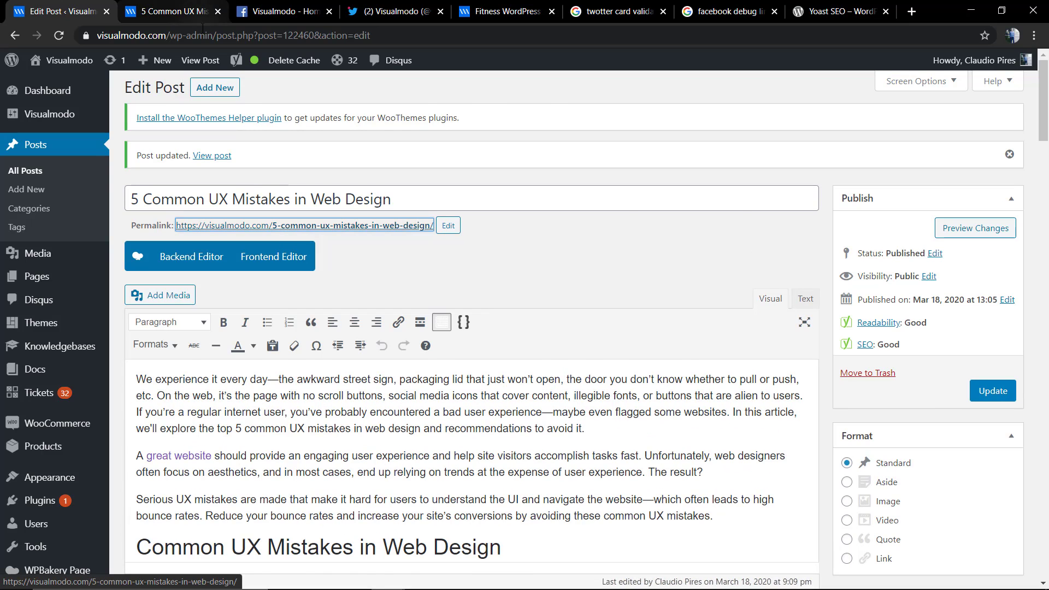
pyautogui.click(184, 14)
pyautogui.click(207, 34)
pyautogui.hotkey('ctrl', 'c')
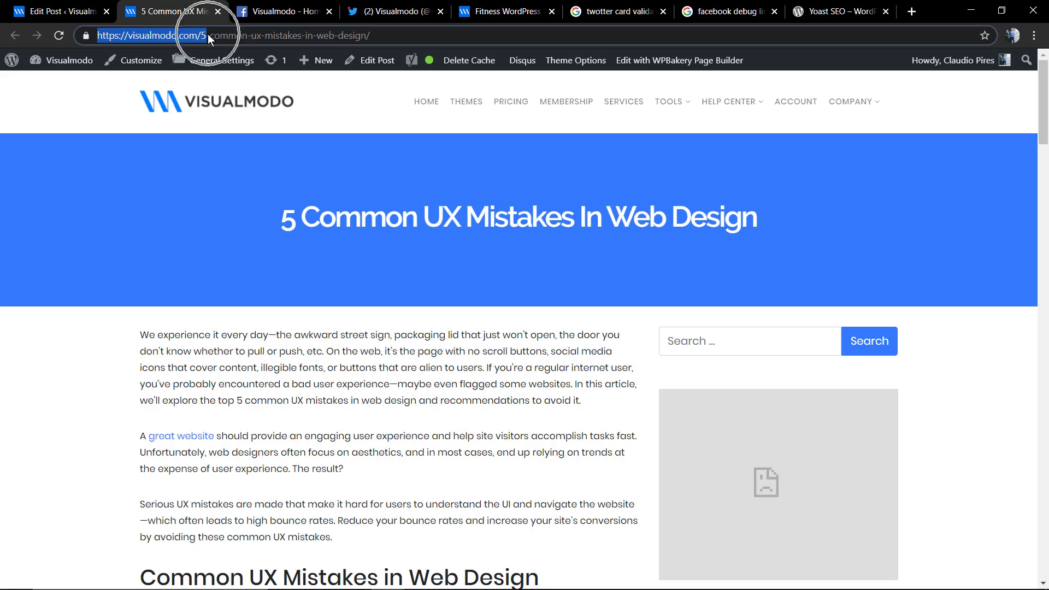
# Step: Paste the article link into a new Visualmodo page post, then dismiss the composer
pyautogui.click(249, 13)
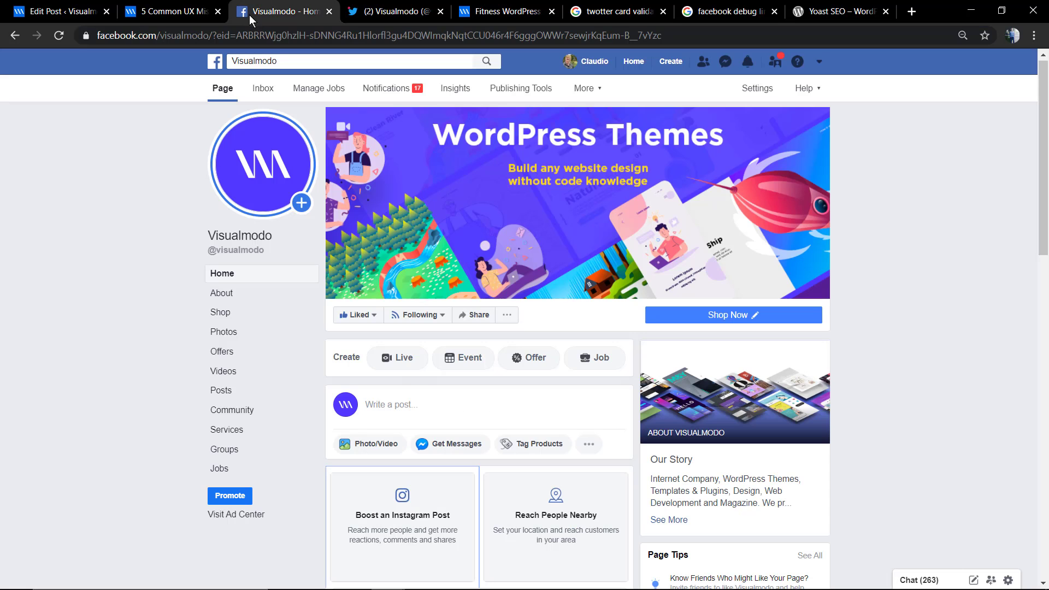
pyautogui.click(451, 409)
pyautogui.hotkey('ctrl', 'v')
pyautogui.scroll(-2, 443, 381)
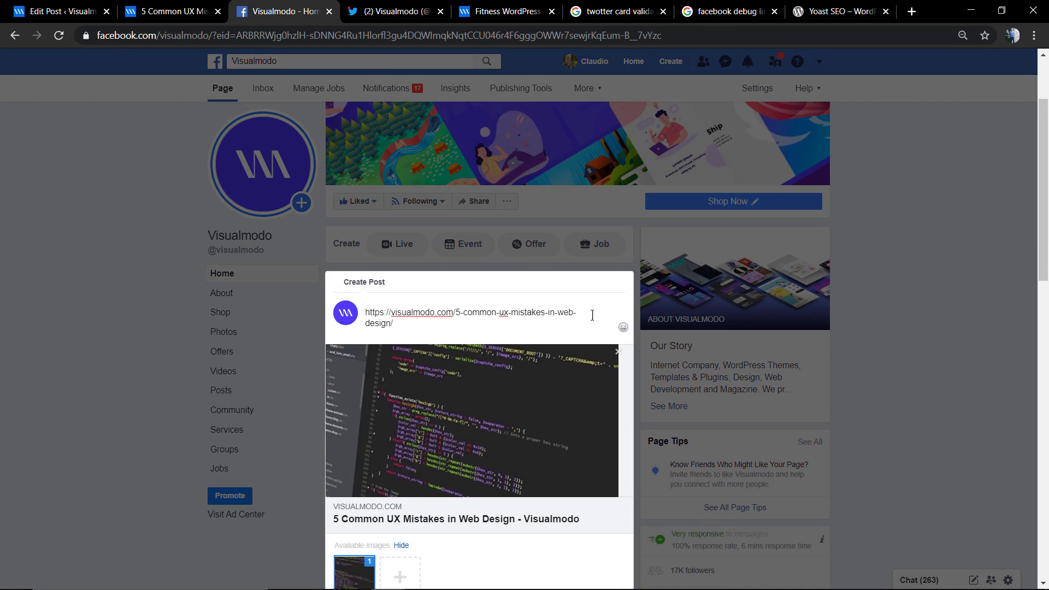
pyautogui.click(648, 305)
pyautogui.scroll(-10, 628, 305)
# Step: Reload the Facebook page, paste the article link again to inspect its preview image, then close unshared
pyautogui.press('F5')
pyautogui.click(586, 111)
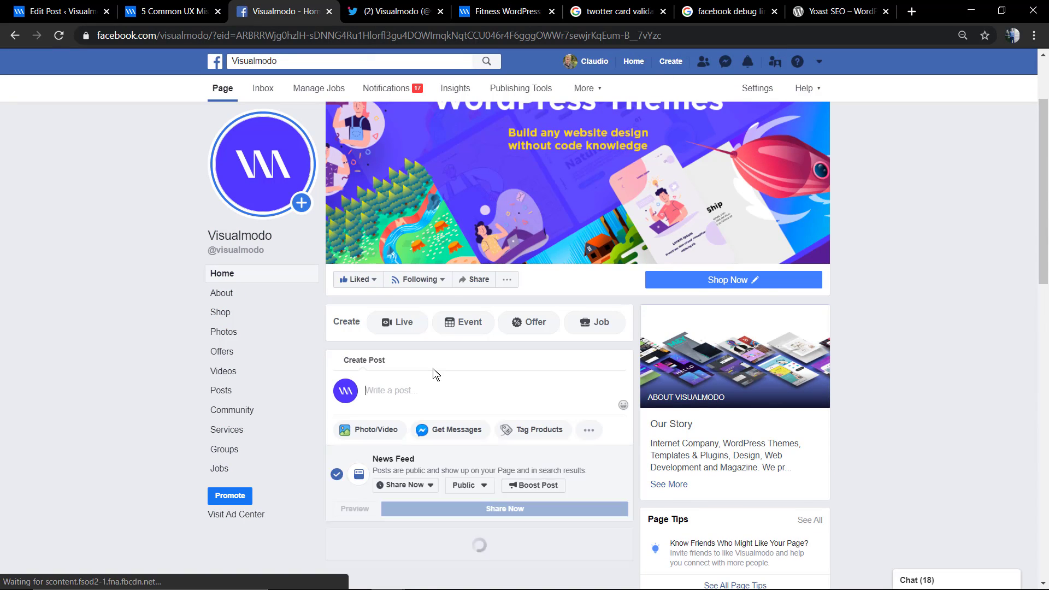
pyautogui.click(435, 374)
pyautogui.hotkey('ctrl', 'v')
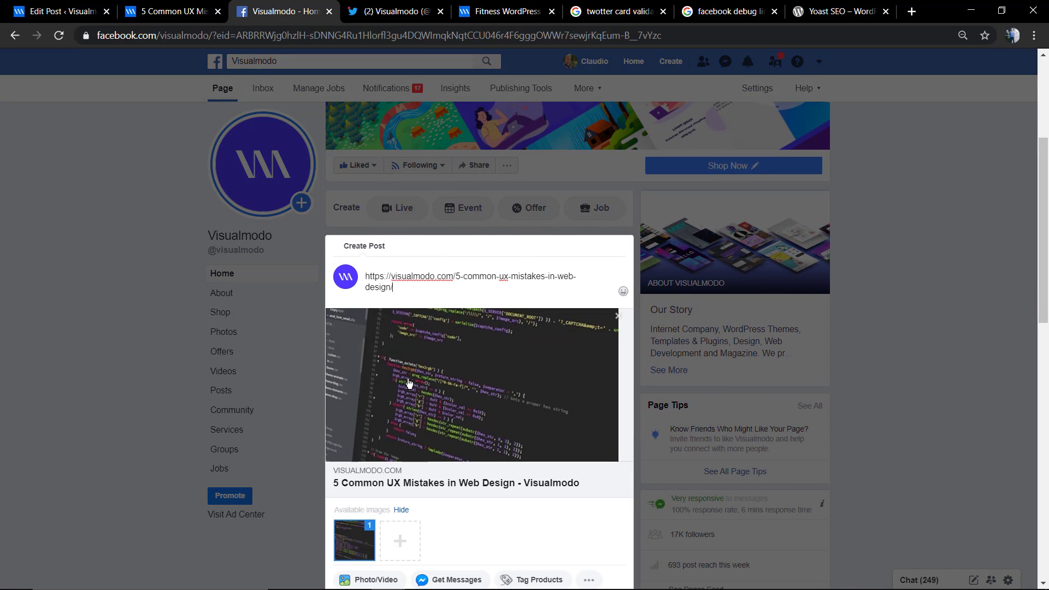
pyautogui.scroll(-2, 484, 405)
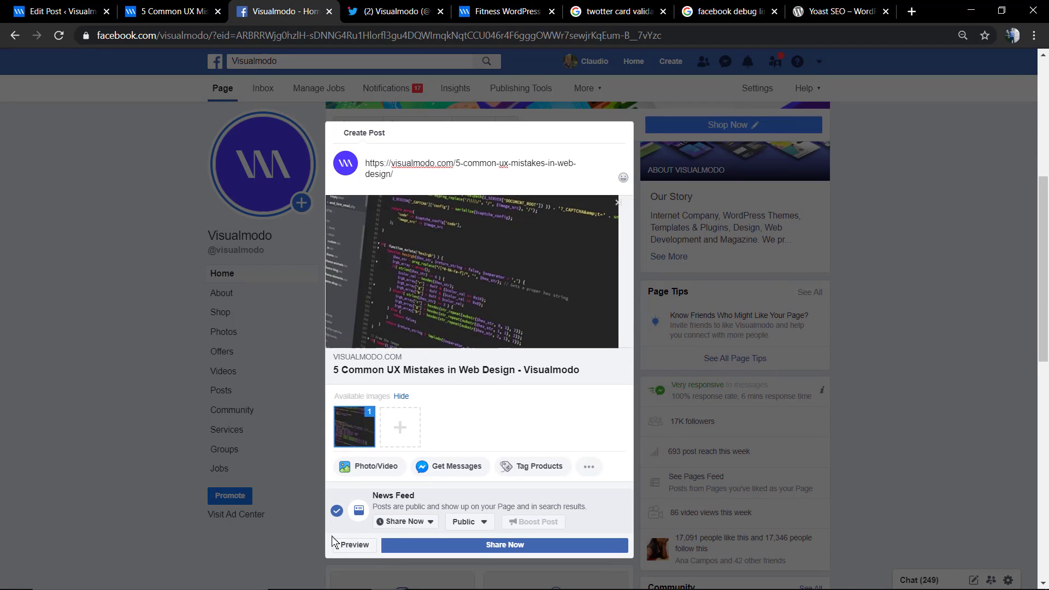
pyautogui.click(183, 558)
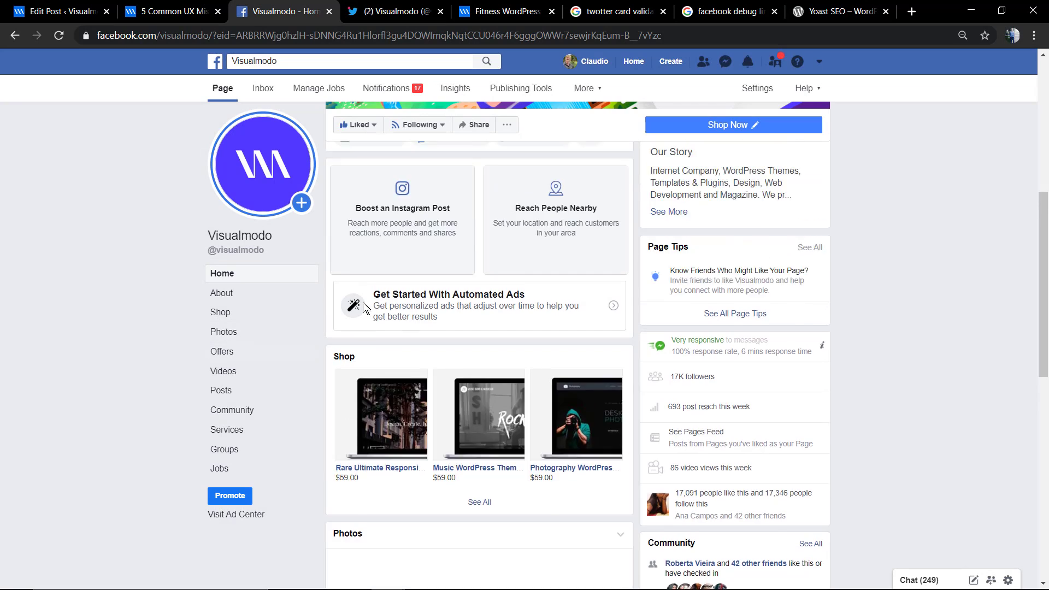
pyautogui.scroll(5, 345, 248)
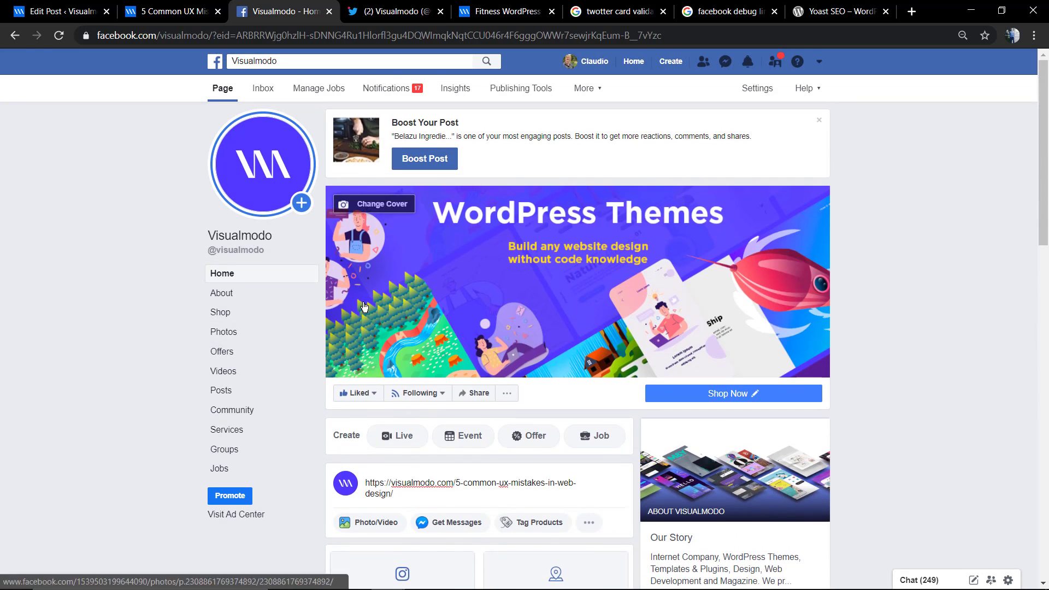
# Step: Open the Twitter Card Validator from search results and paste the article URL into Card URL
pyautogui.click(599, 4)
pyautogui.tripleClick(252, 90)
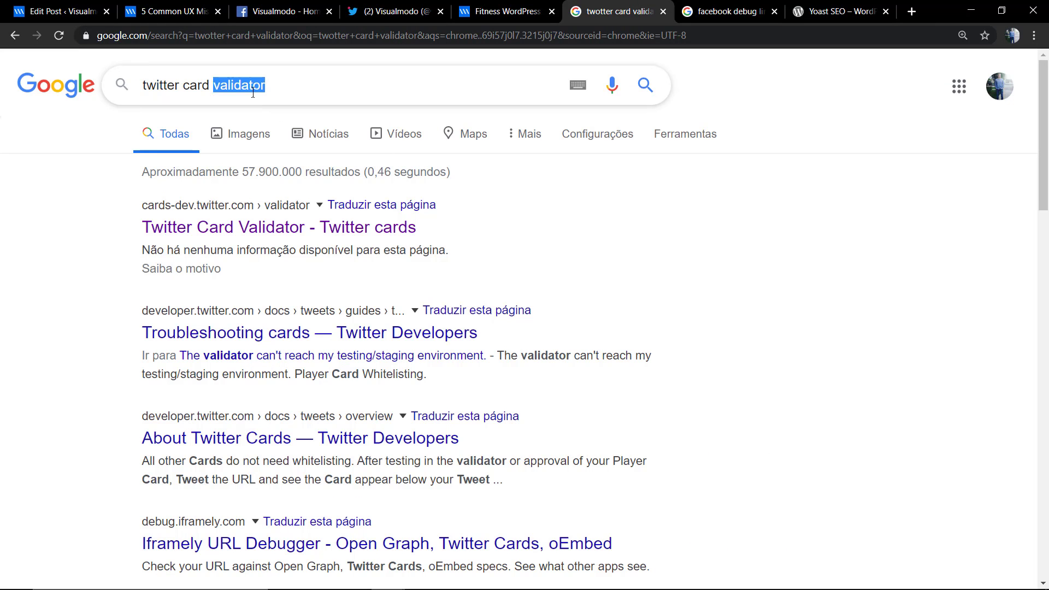
pyautogui.click(278, 227)
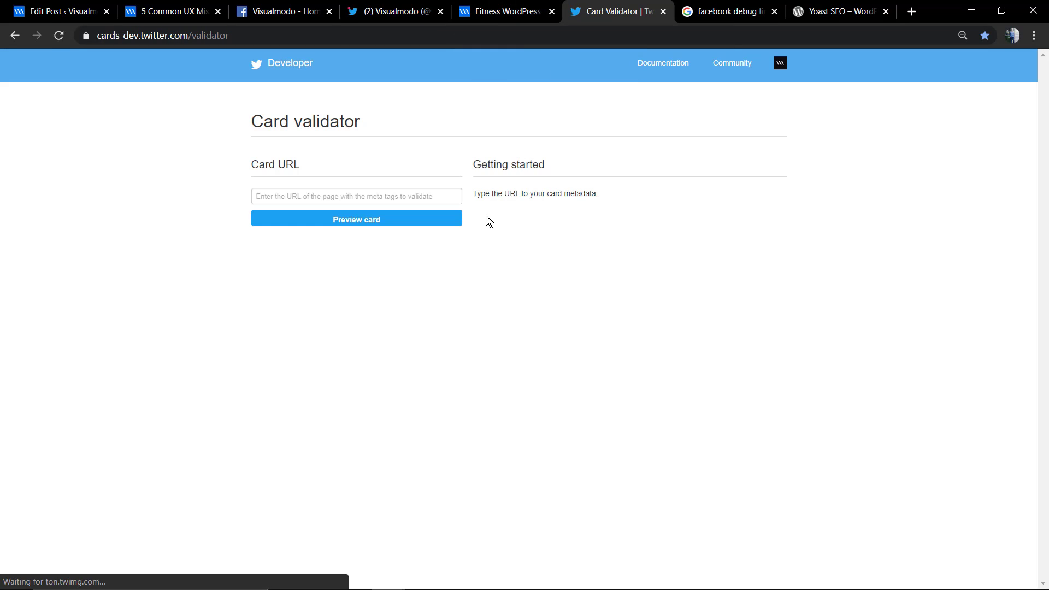
pyautogui.click(294, 196)
pyautogui.hotkey('ctrl', 'v')
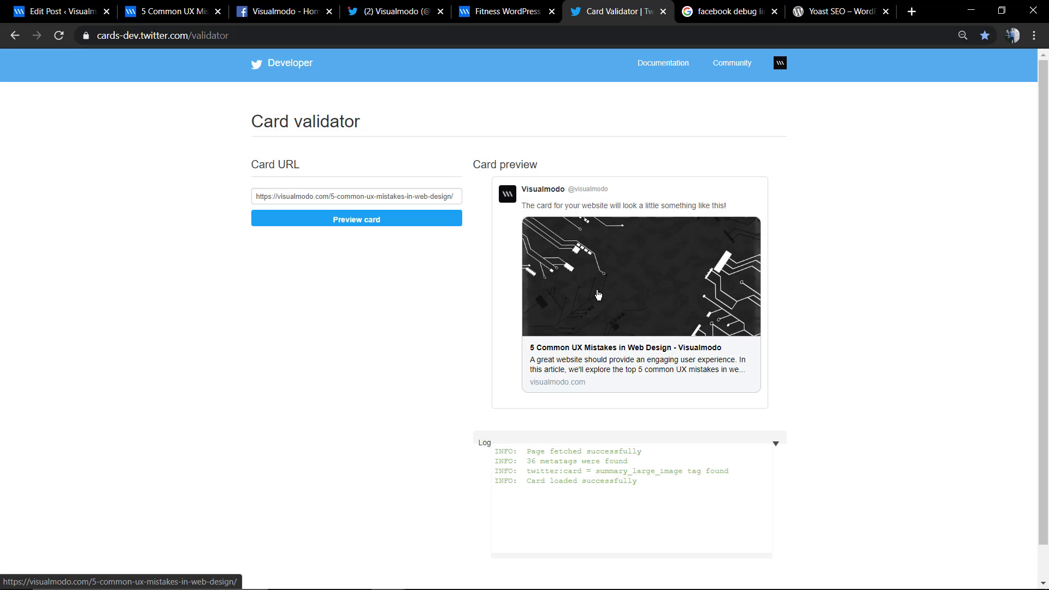
# Step: Run the Facebook Sharing Debugger on the pasted '5 Common UX Mistakes' article URL
pyautogui.click(716, 13)
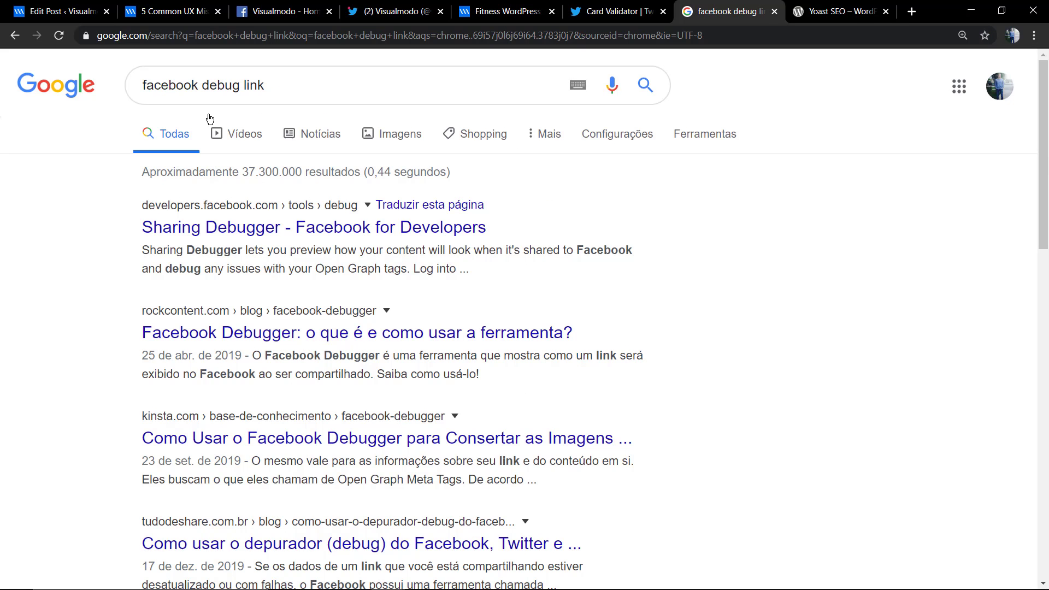
pyautogui.click(201, 85)
pyautogui.tripleClick(202, 85)
pyautogui.doubleClick(202, 85)
pyautogui.click(201, 85)
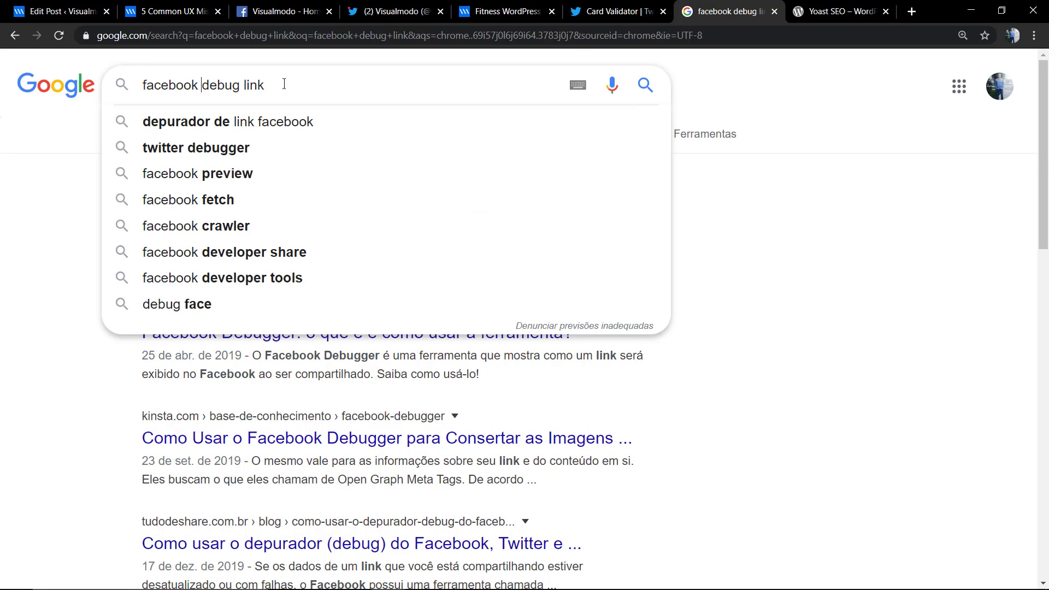
pyautogui.click(252, 232)
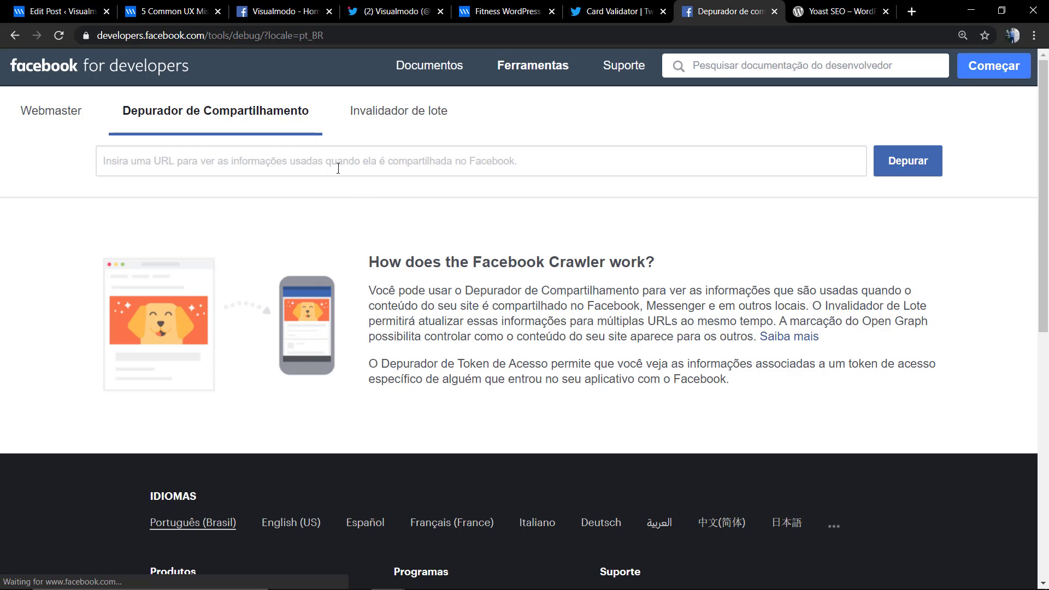
pyautogui.click(338, 164)
pyautogui.hotkey('ctrl', 'v')
pyautogui.click(907, 160)
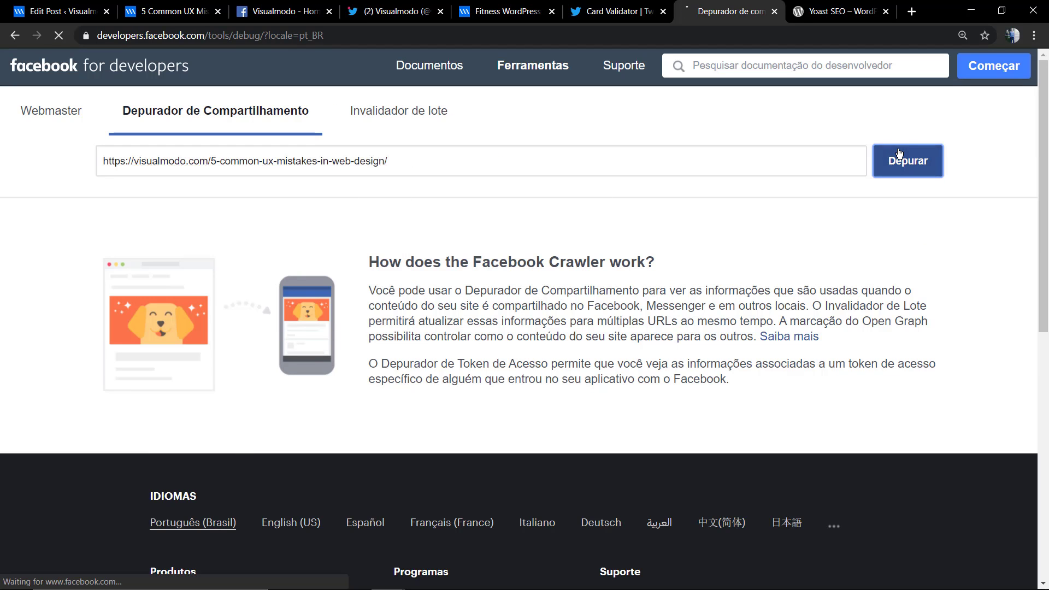
pyautogui.click(503, 11)
# Step: Return to the post editor and open the post's Yoast Social settings
pyautogui.click(426, 5)
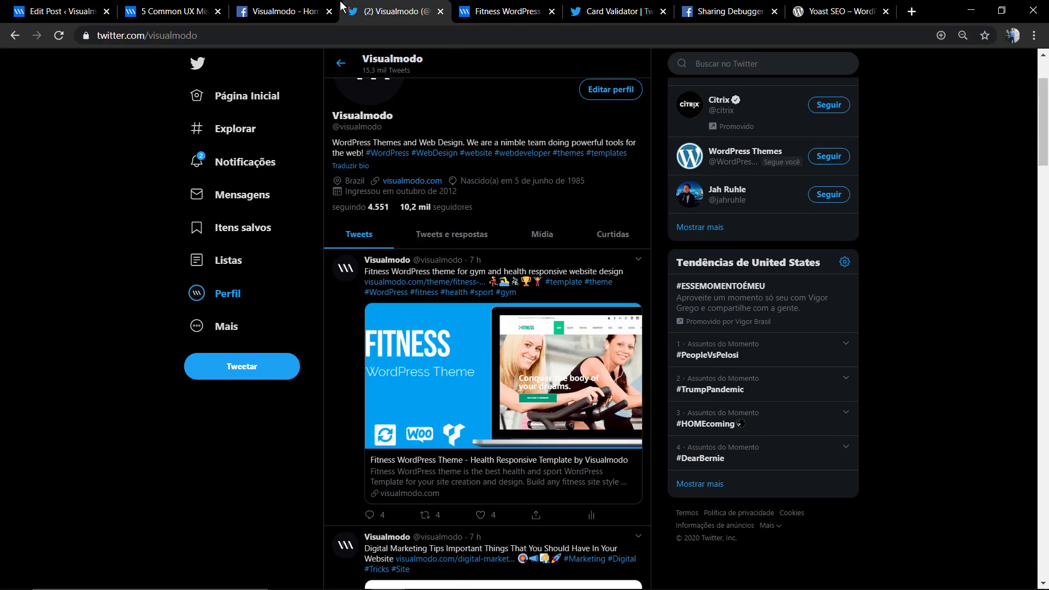
pyautogui.click(325, 6)
pyautogui.click(191, 7)
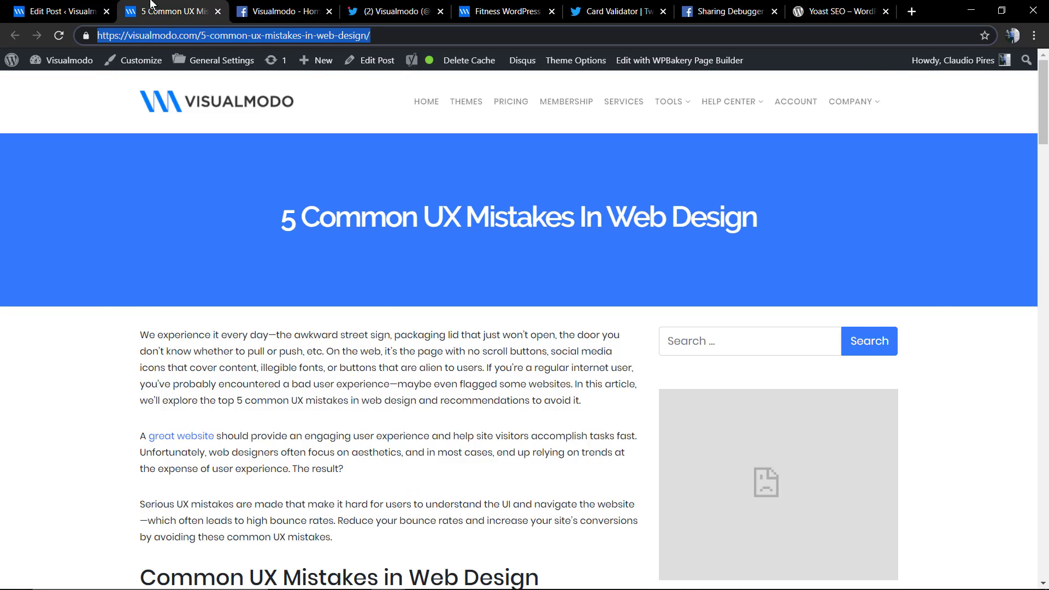
pyautogui.click(60, 11)
pyautogui.scroll(-15, 364, 350)
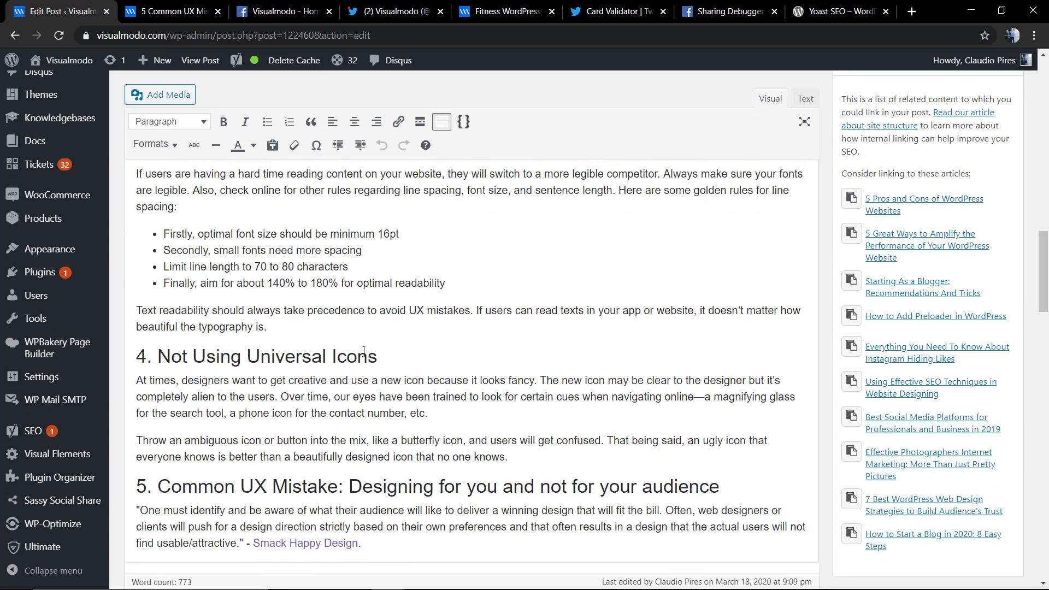
pyautogui.scroll(-10, 364, 349)
pyautogui.click(291, 208)
pyautogui.scroll(-2, 293, 235)
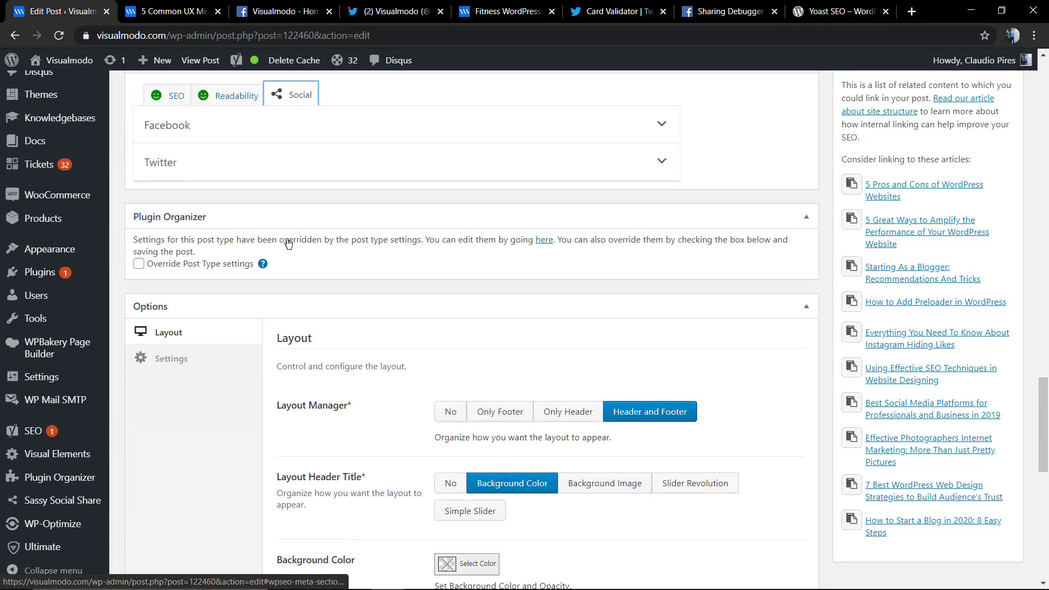
# Step: Remove the custom Facebook share image so the preview falls back to the featured image
pyautogui.click(220, 134)
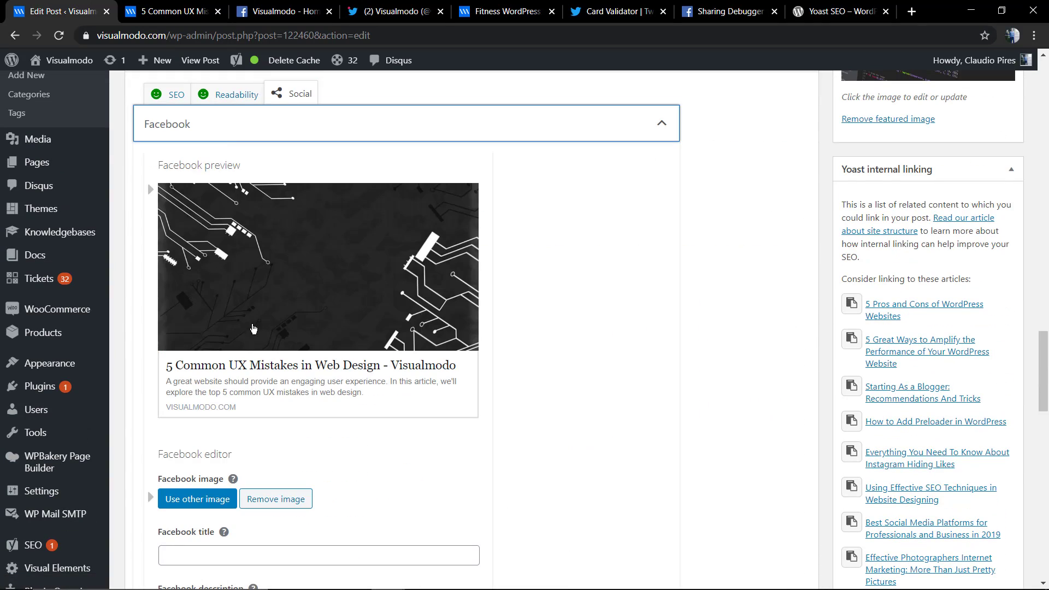
pyautogui.click(210, 500)
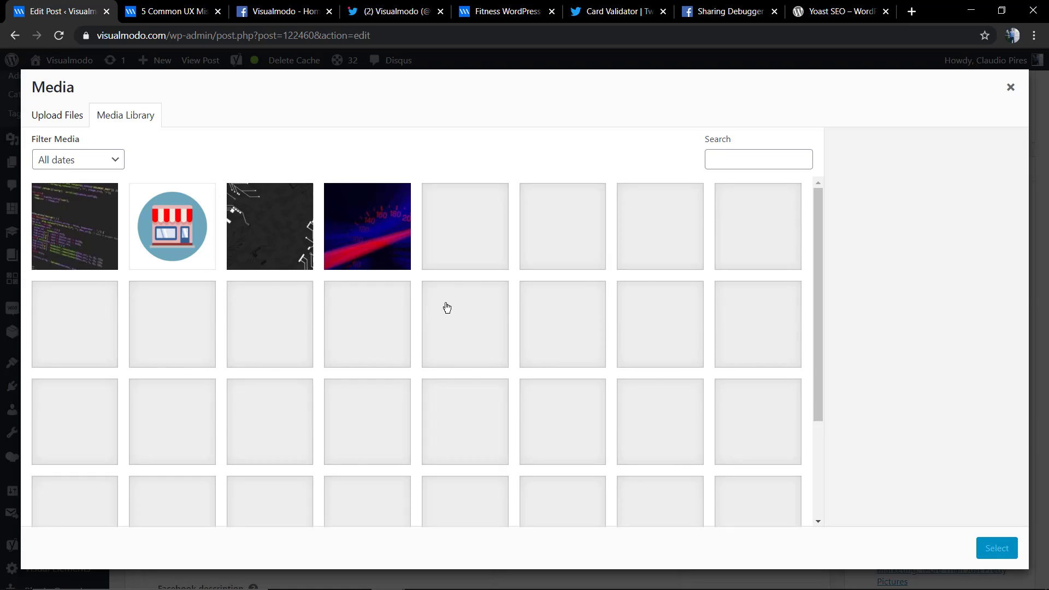
pyautogui.click(1006, 87)
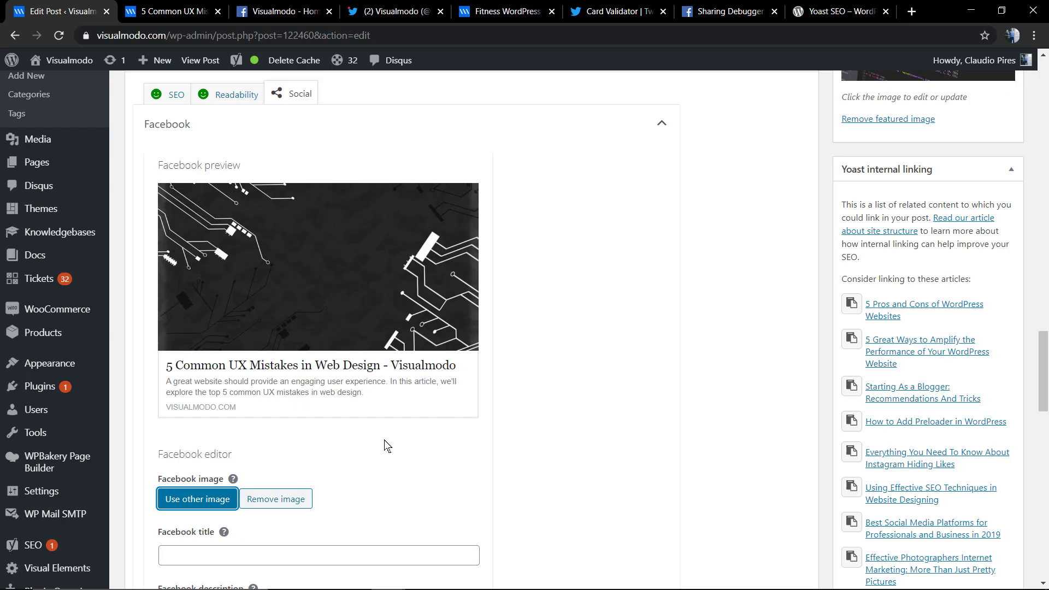
pyautogui.click(284, 508)
# Step: Expand the Twitter sharing settings in Yoast's Social tab
pyautogui.scroll(-8, 315, 404)
pyautogui.scroll(4, 297, 364)
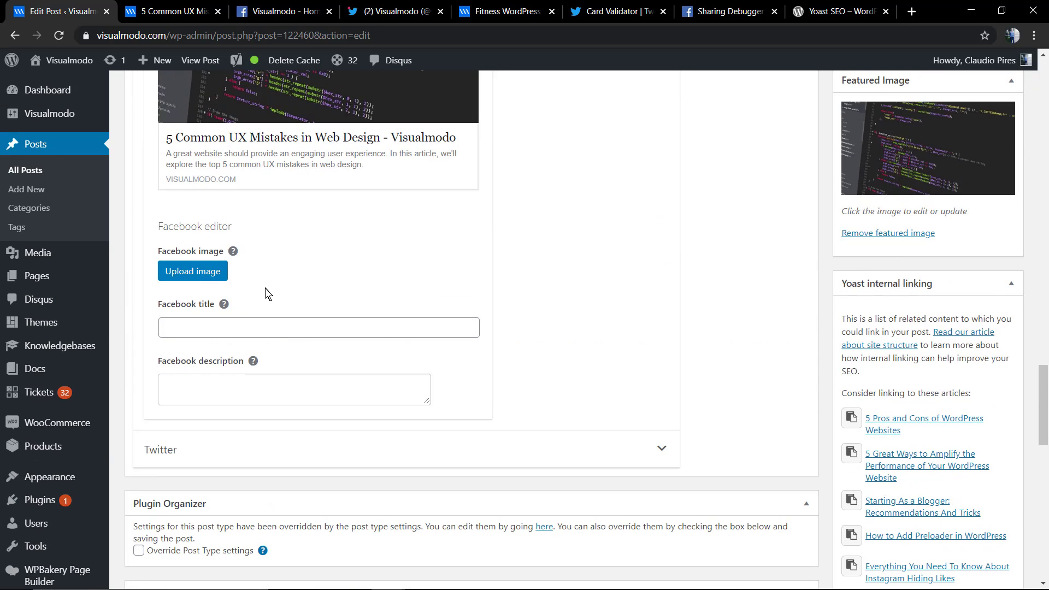
pyautogui.click(200, 462)
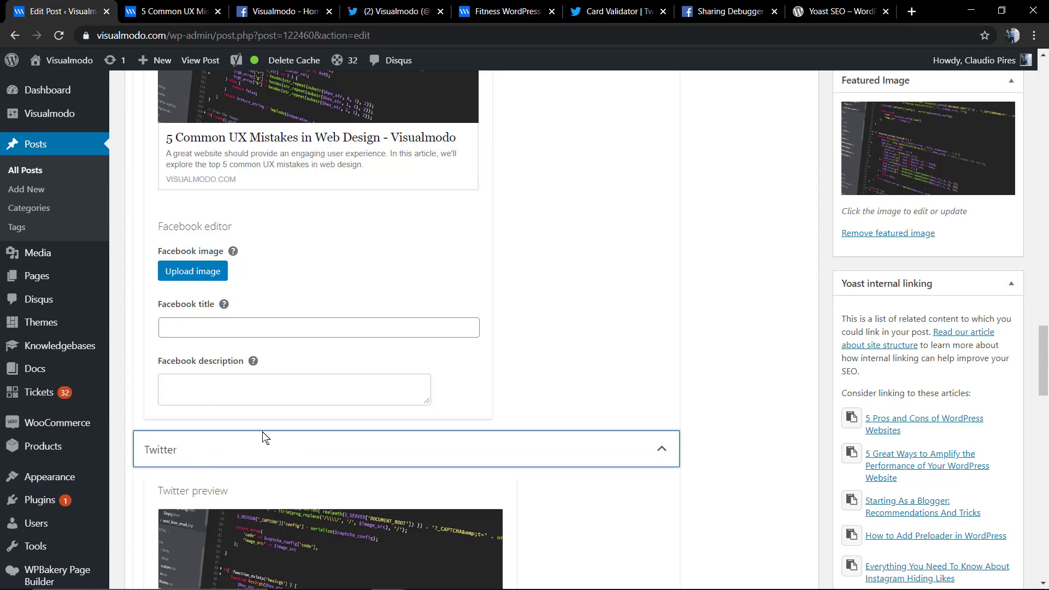
pyautogui.scroll(-4, 273, 404)
pyautogui.scroll(13, 290, 382)
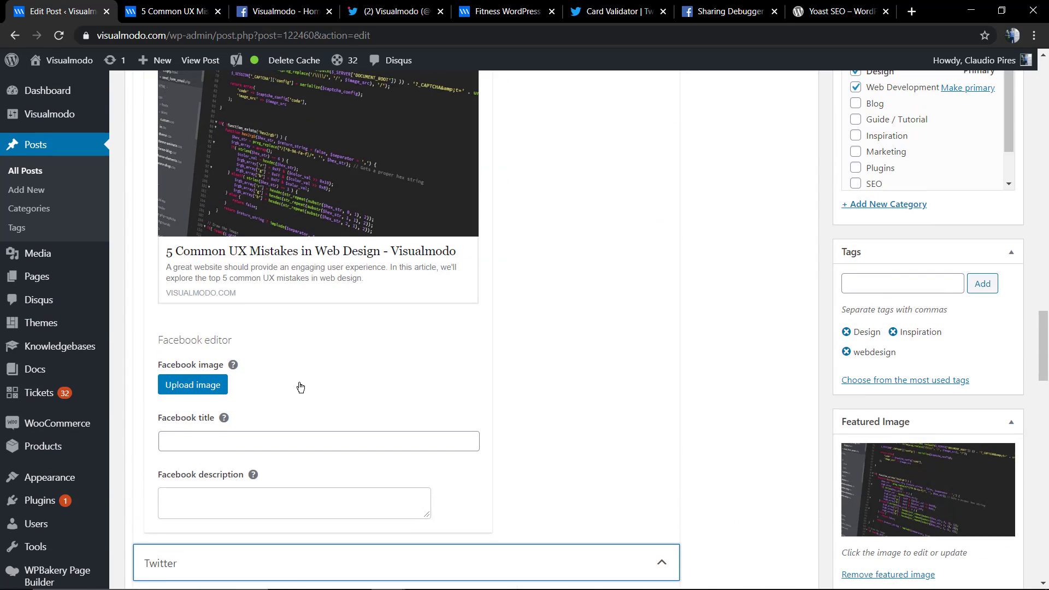
pyautogui.scroll(-2, 325, 409)
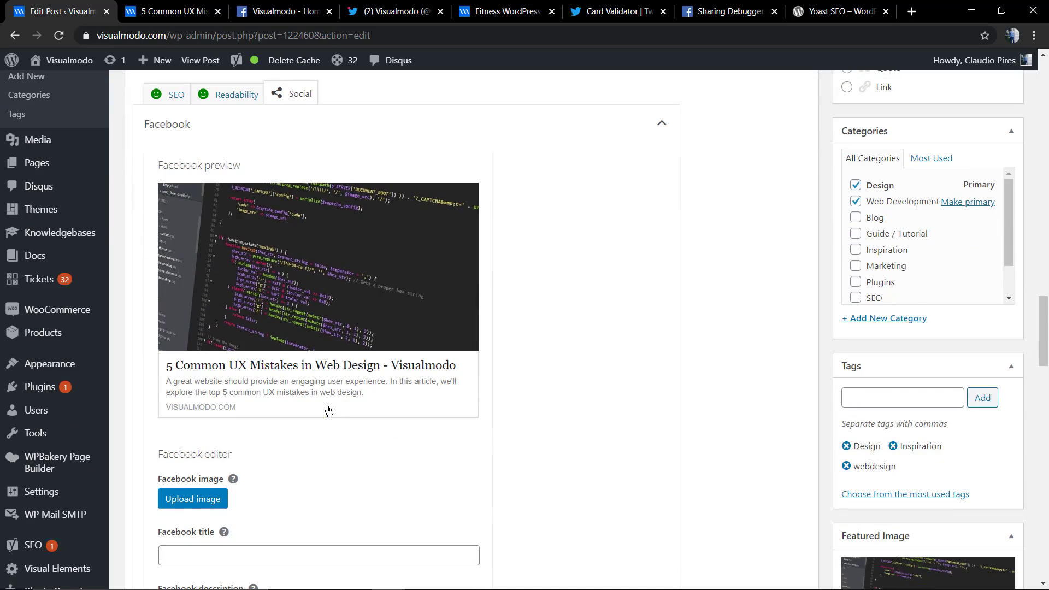
pyautogui.scroll(2, 330, 410)
pyautogui.scroll(-2, 353, 357)
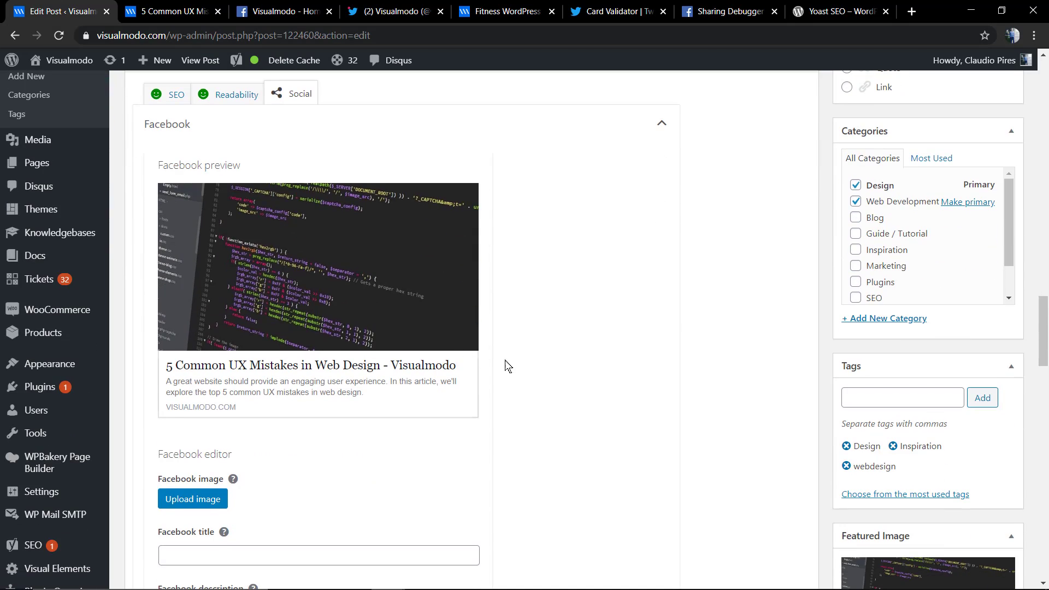